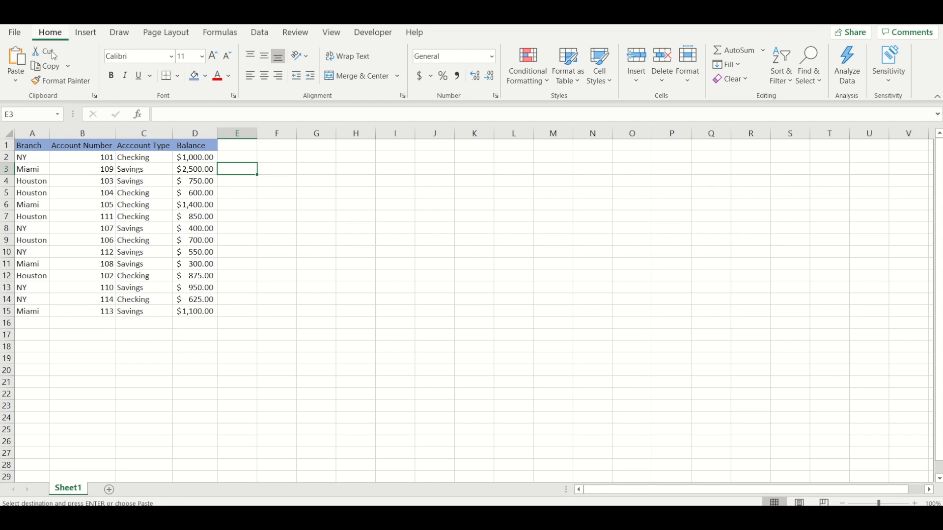
pyautogui.click(86, 33)
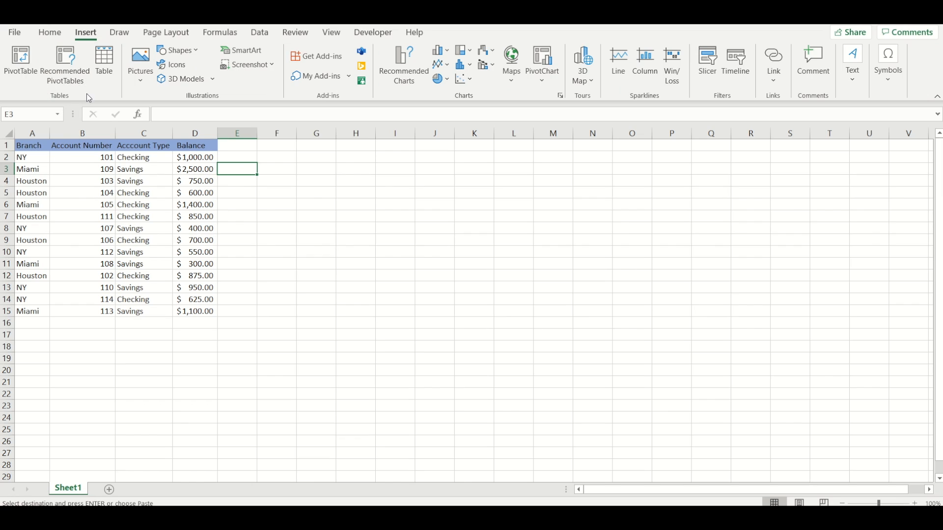
pyautogui.click(24, 64)
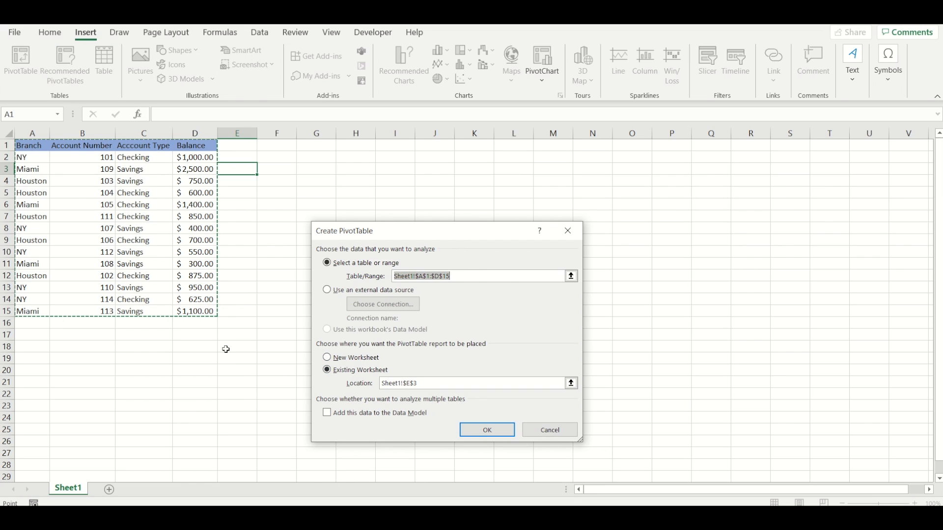
pyautogui.click(342, 364)
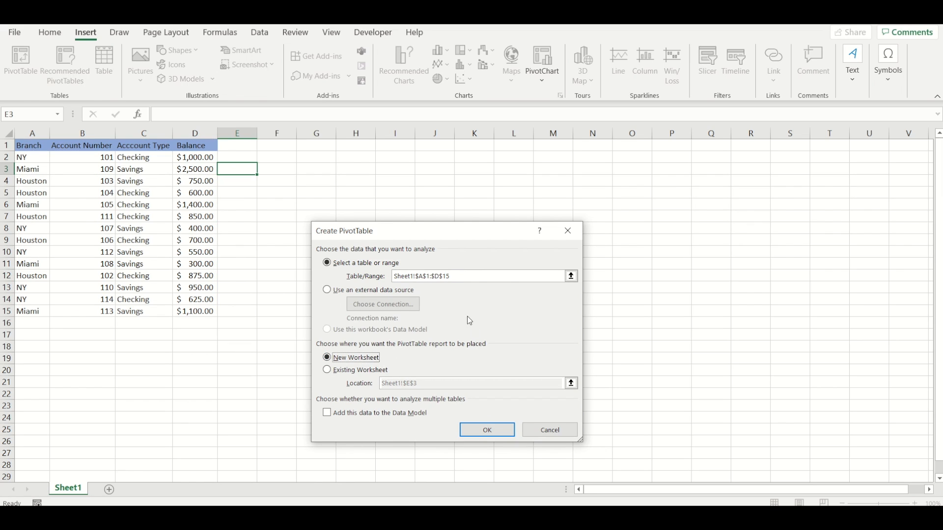
pyautogui.click(551, 430)
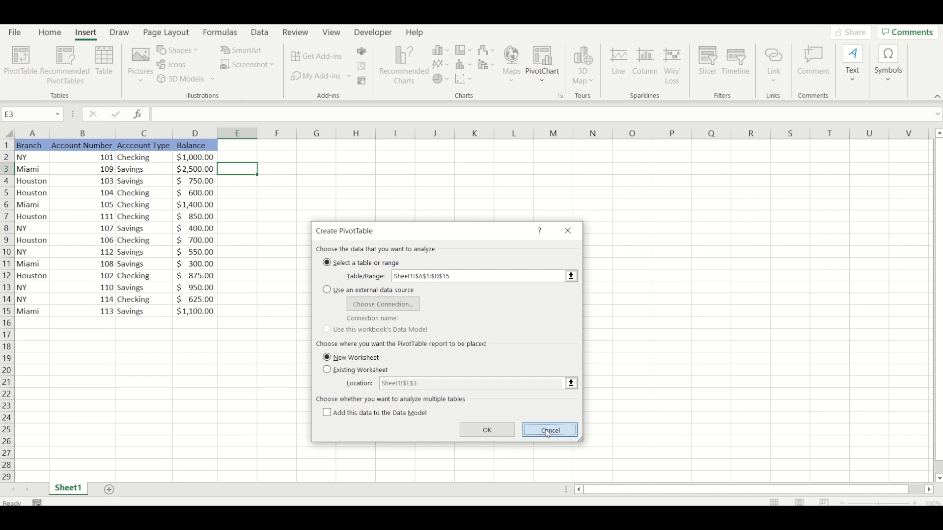
pyautogui.click(301, 227)
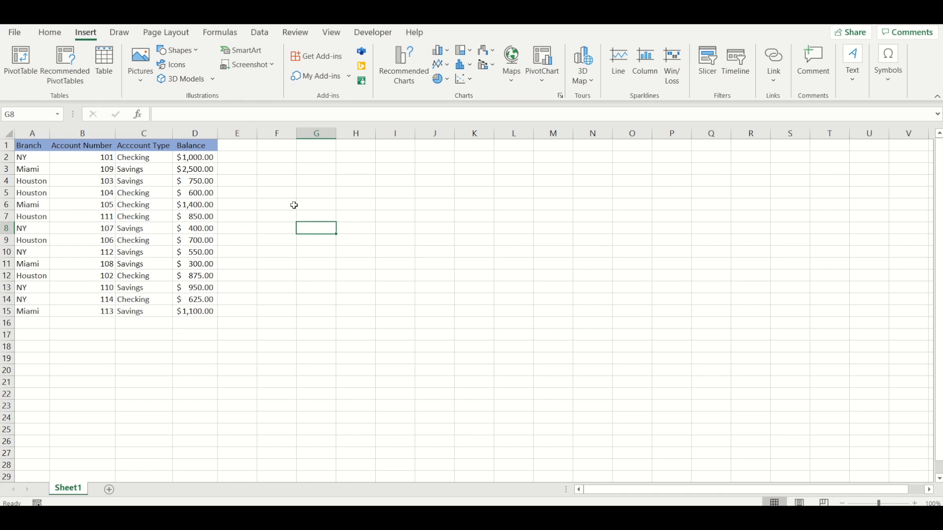
pyautogui.click(366, 277)
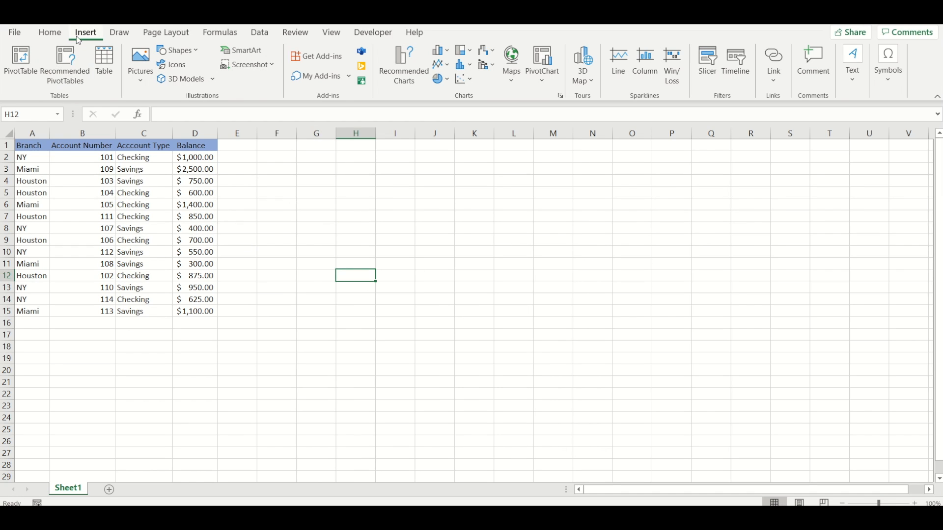
pyautogui.click(21, 63)
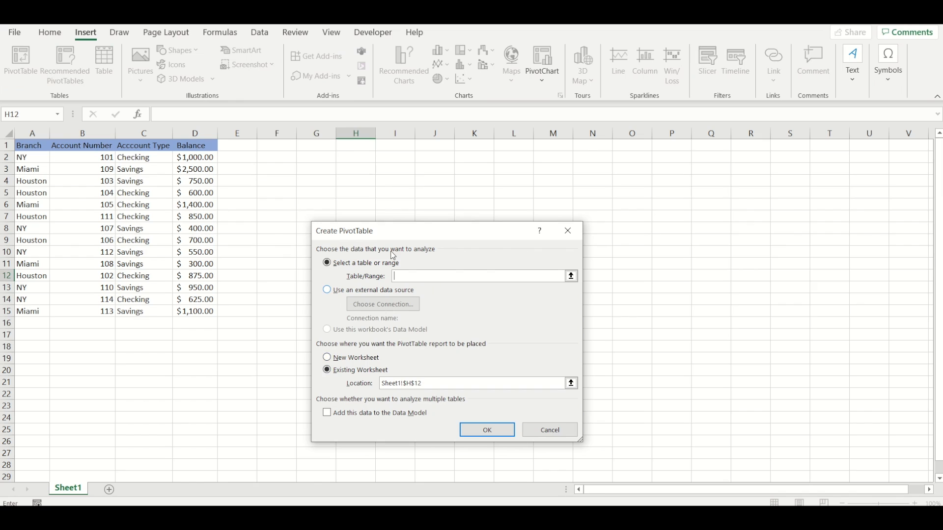
pyautogui.click(549, 431)
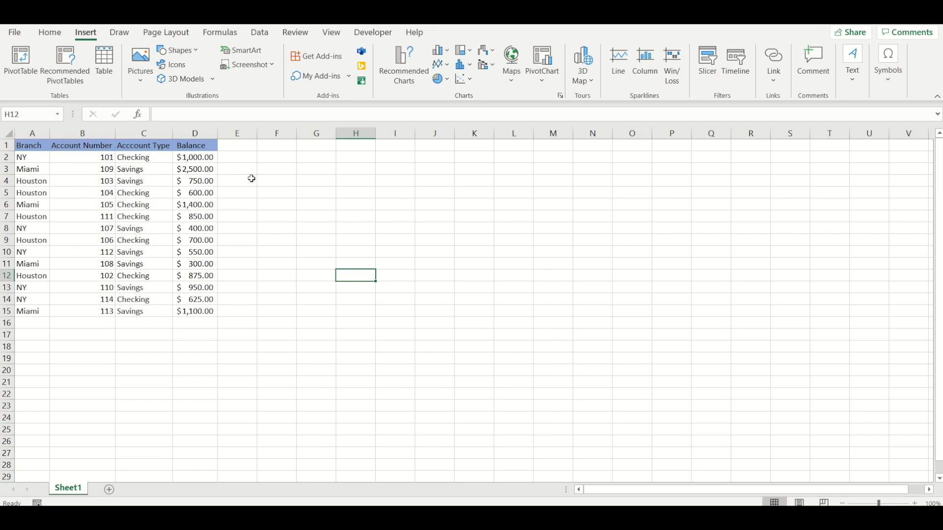
# Step: Create a PivotTable from the account data in Sheet1 A1:D15 on a new worksheet
pyautogui.click(143, 206)
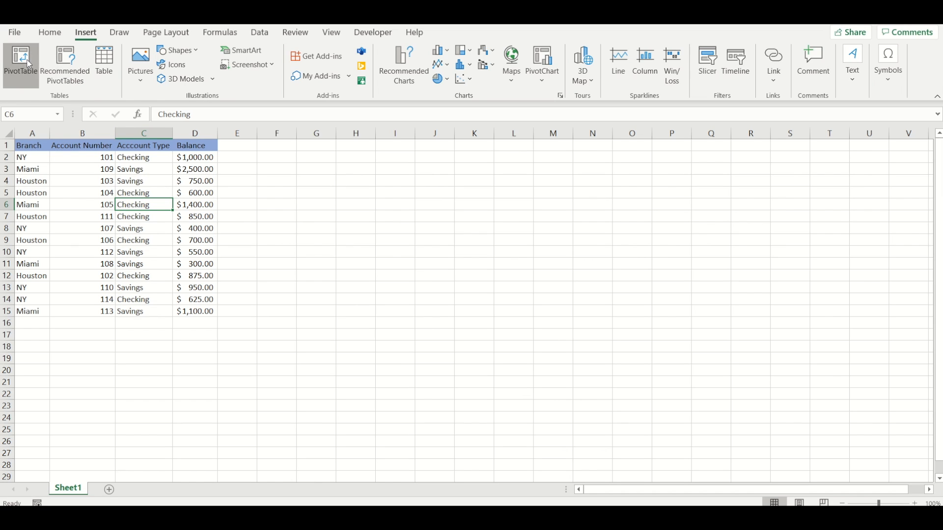
pyautogui.click(33, 73)
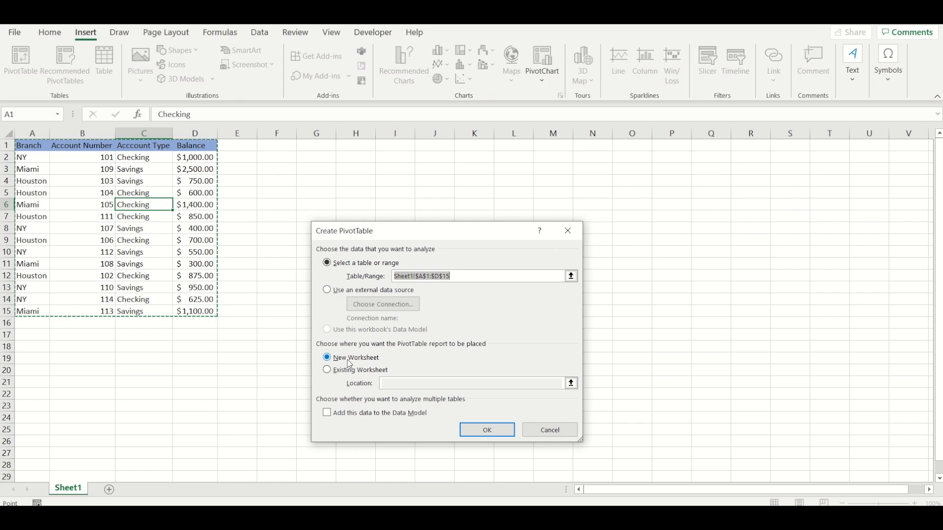
pyautogui.click(486, 431)
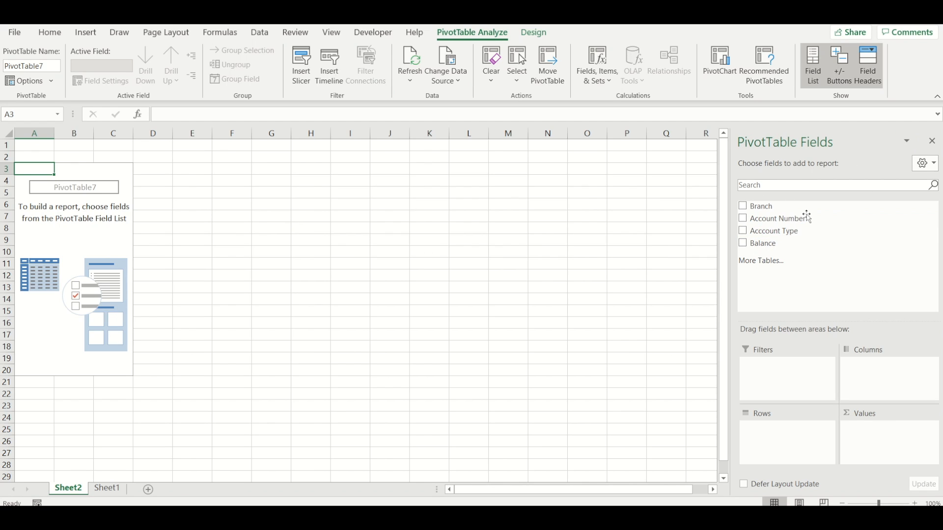
# Step: Hide the PivotTable field list and show it again
pyautogui.click(933, 142)
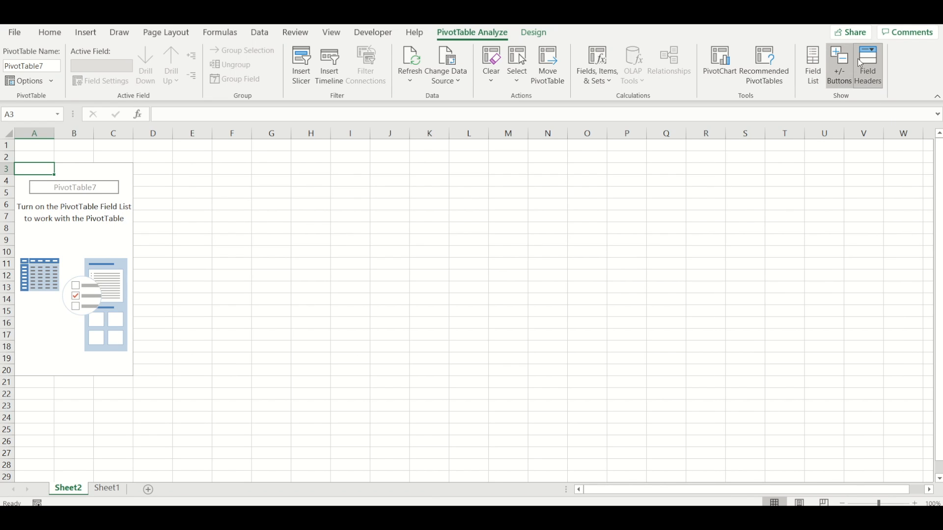
pyautogui.click(812, 61)
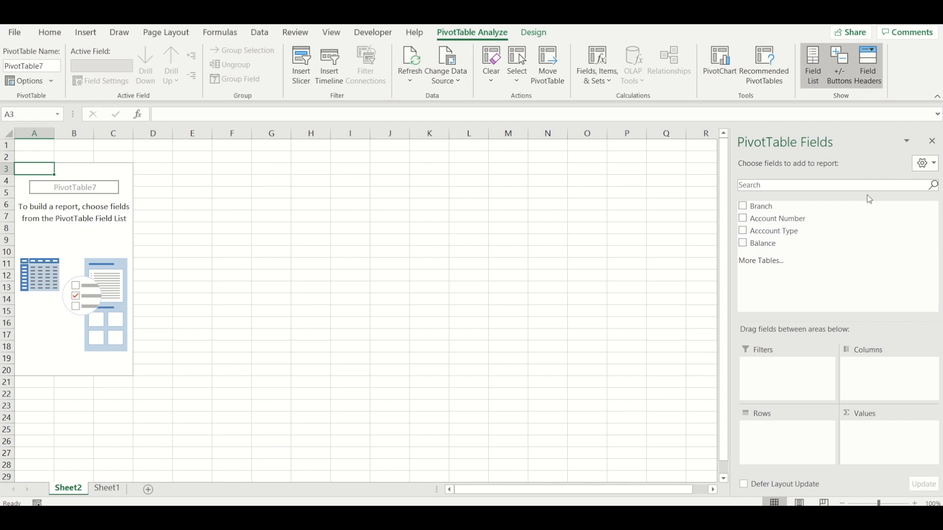
# Step: Examine the PivotTable analysis and design commands, selecting a cell outside the empty report and one inside it
pyautogui.click(535, 34)
pyautogui.click(473, 39)
pyautogui.click(533, 35)
pyautogui.click(467, 37)
pyautogui.click(527, 34)
pyautogui.click(471, 33)
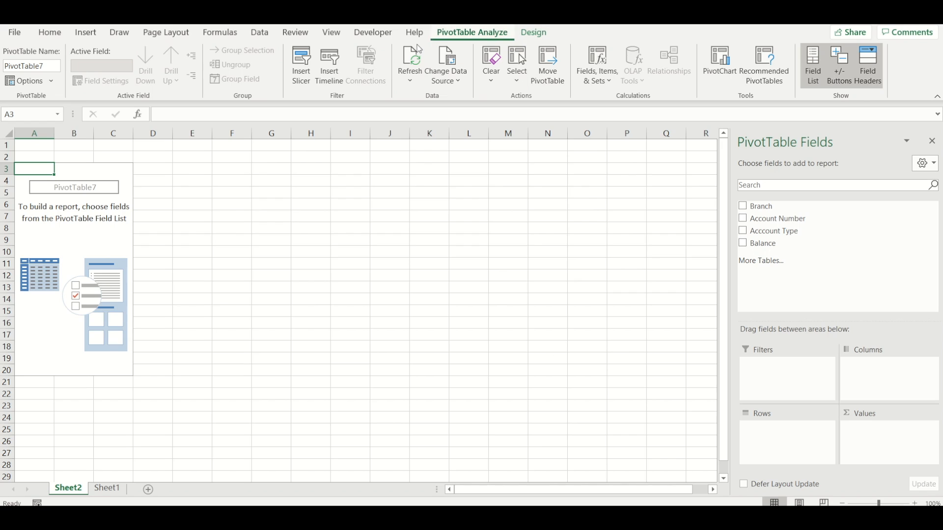
pyautogui.click(532, 33)
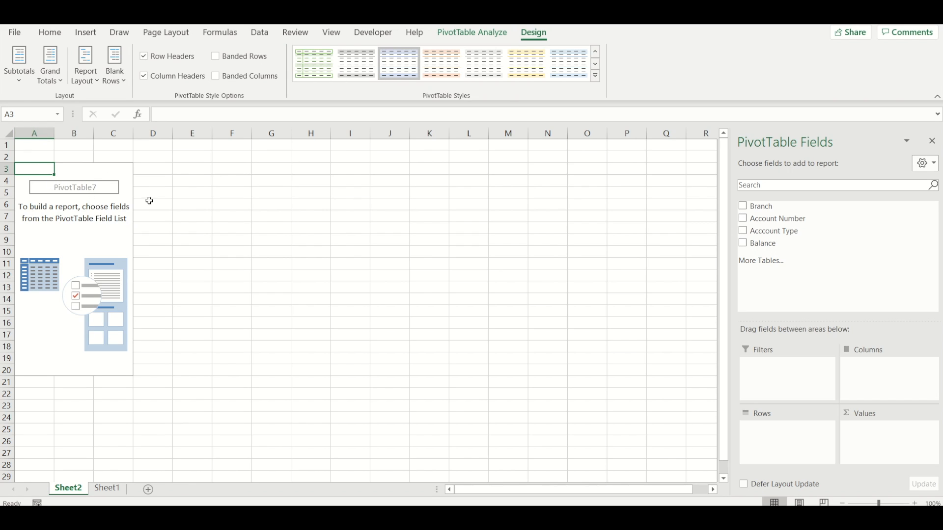
pyautogui.click(226, 204)
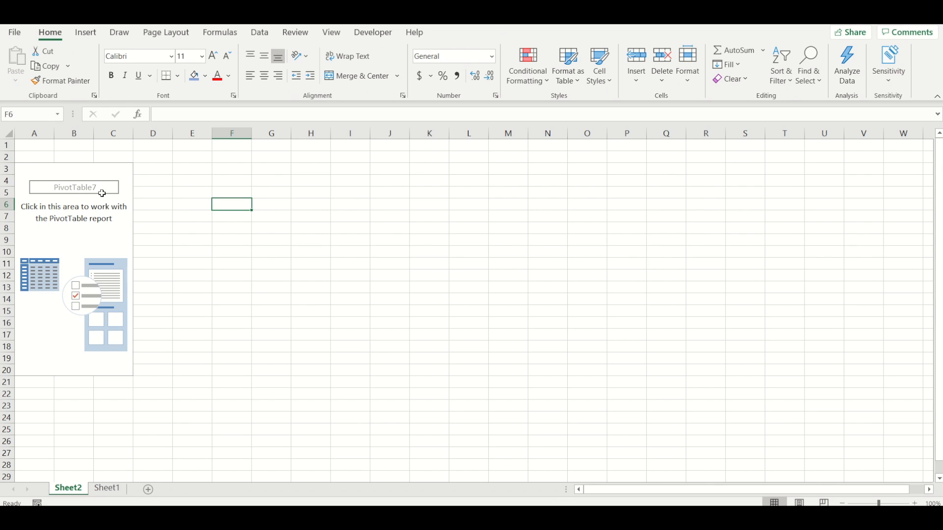
pyautogui.click(83, 175)
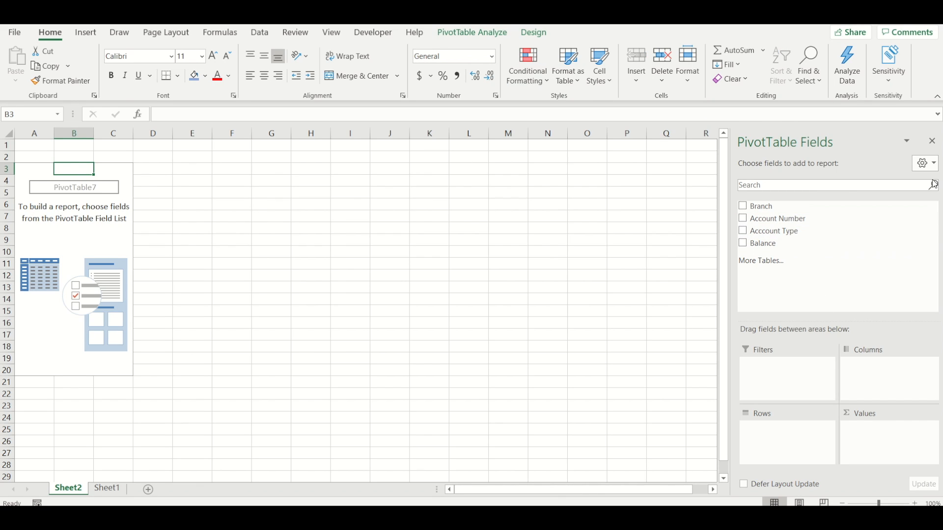
pyautogui.click(471, 33)
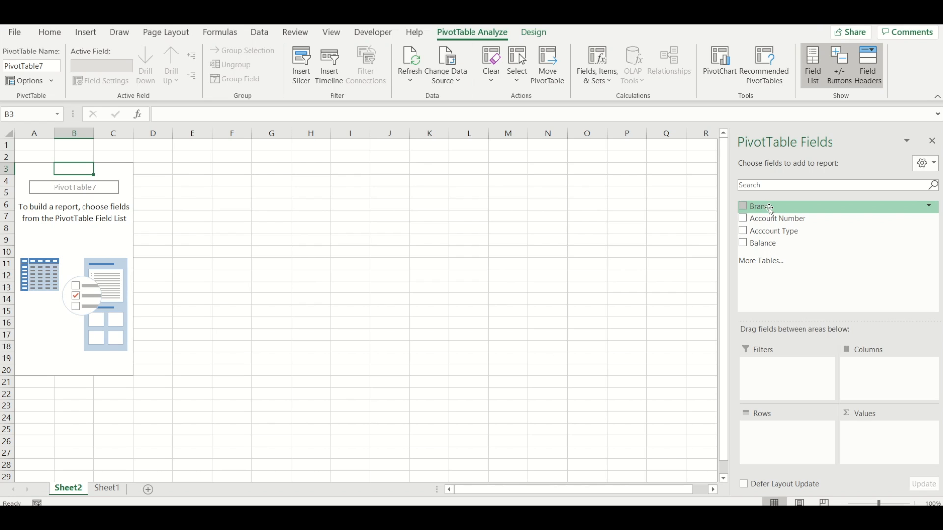
# Step: Add the Branch field to the PivotTable's rows
pyautogui.moveTo(775, 208); pyautogui.dragTo(789, 445)
pyautogui.click(746, 212)
pyautogui.click(747, 215)
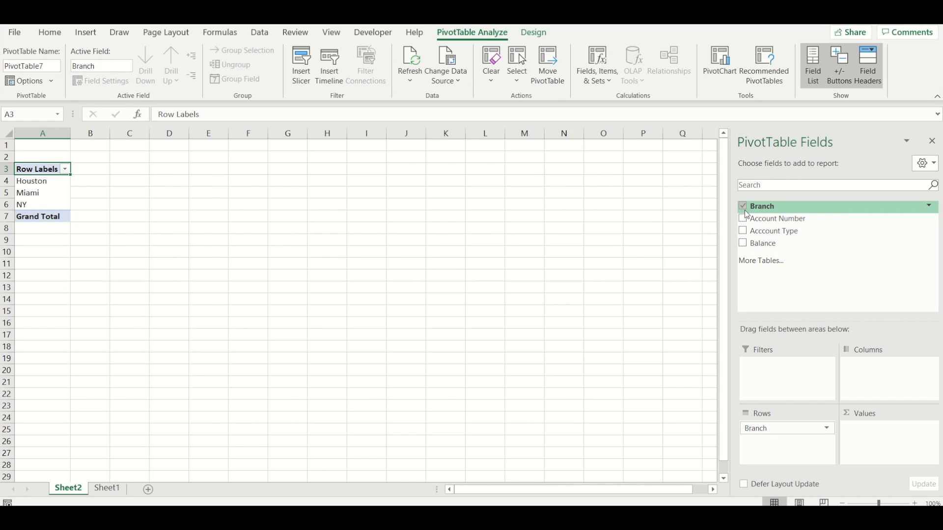
pyautogui.click(743, 207)
pyautogui.click(747, 212)
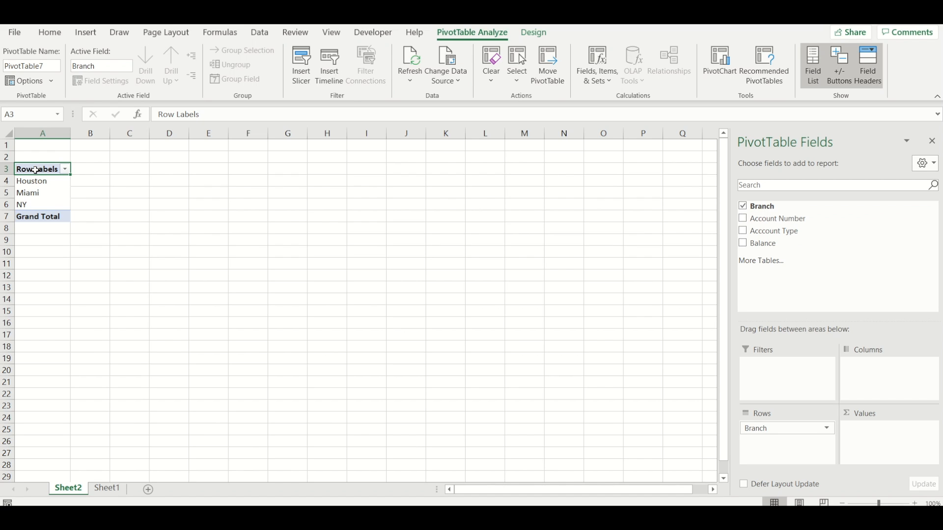
# Step: Rename the PivotTable's Row Labels header in A3 as Branch
pyautogui.click(208, 116)
pyautogui.press('BackSpace')
pyautogui.press('BackSpace')
pyautogui.press('BackSpace')
pyautogui.press('BackSpace')
pyautogui.press('BackSpace')
pyautogui.press('BackSpace')
pyautogui.press('BackSpace')
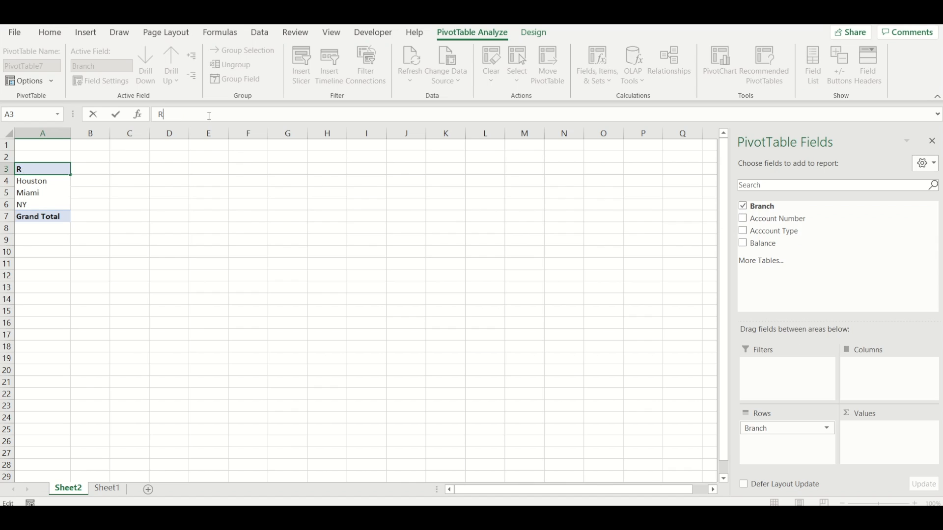
pyautogui.write('Branch')
pyautogui.click(143, 182)
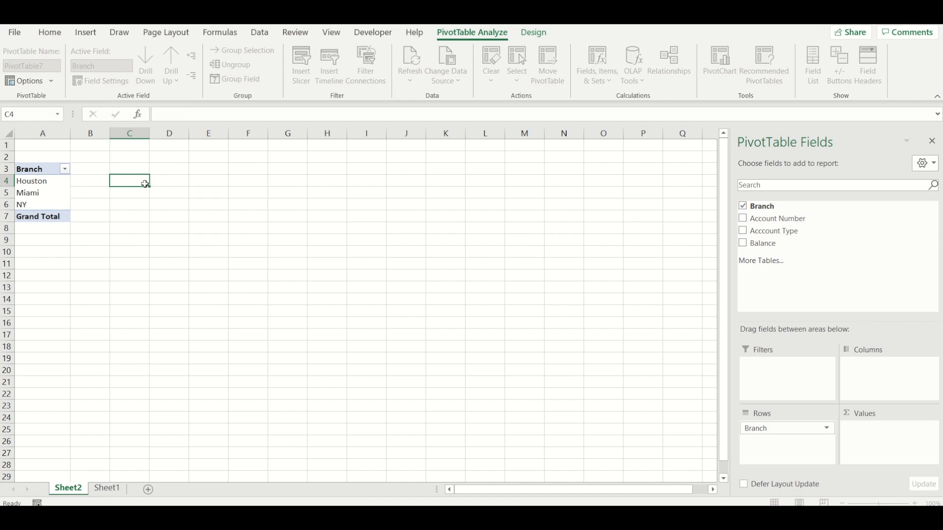
# Step: Add the Account Number field to the PivotTable's values and summarize it by Count
pyautogui.click(43, 183)
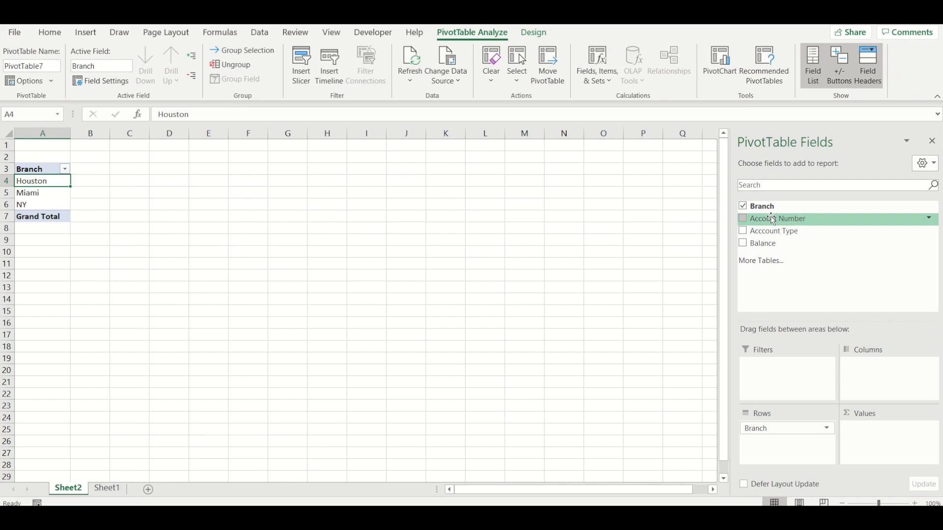
pyautogui.moveTo(773, 220); pyautogui.dragTo(891, 443)
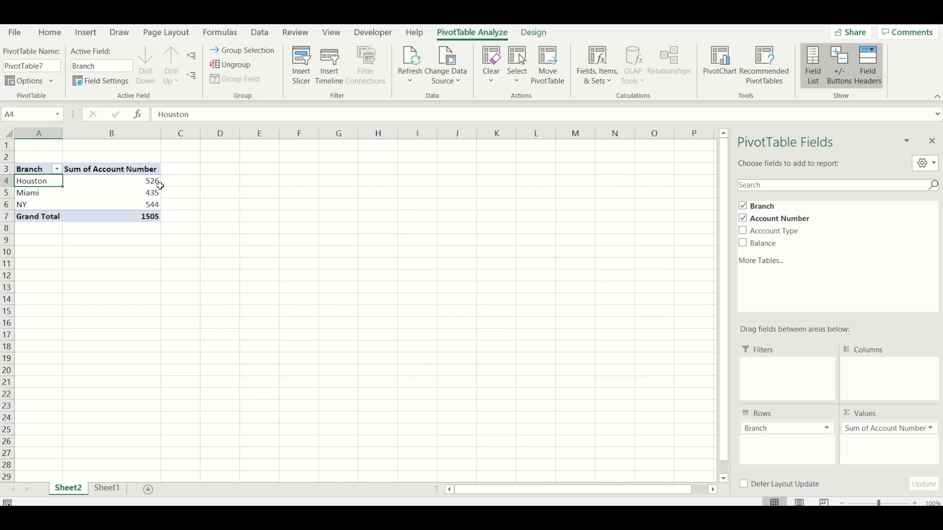
pyautogui.moveTo(142, 188)
pyautogui.click(930, 429)
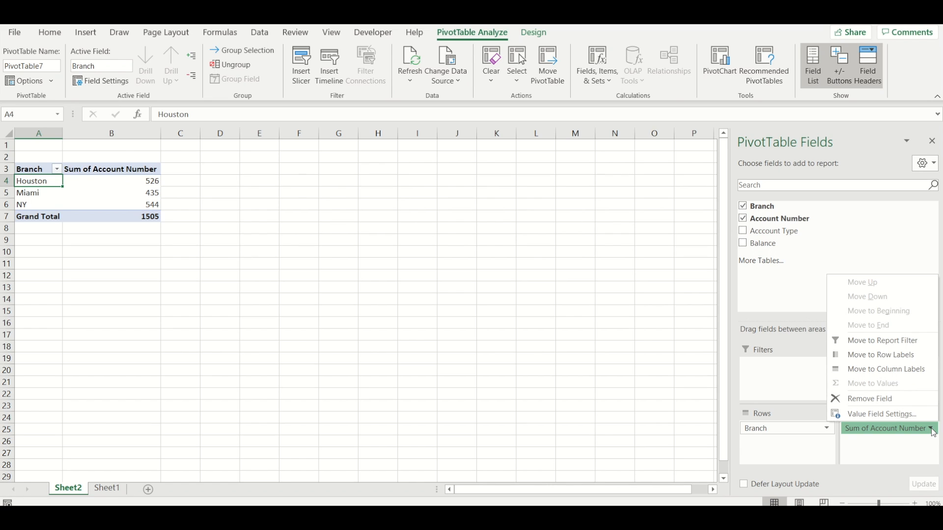
pyautogui.click(879, 413)
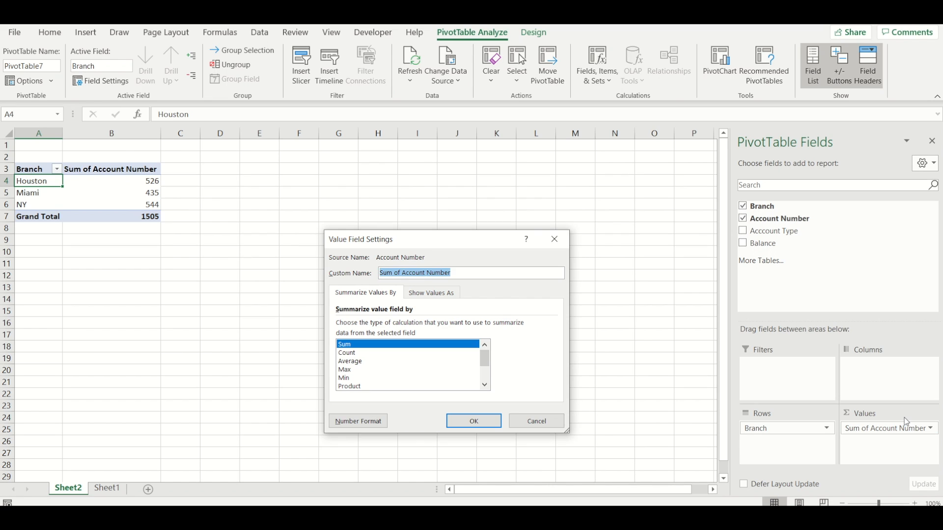
pyautogui.click(356, 354)
pyautogui.click(479, 429)
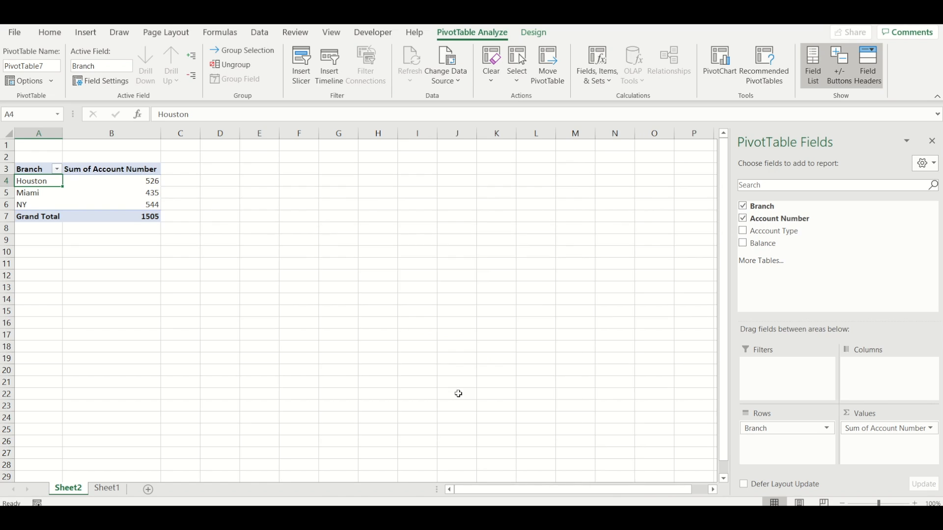
# Step: Review the account count for each branch, Houston, Miami and NY, in the PivotTable
pyautogui.click(154, 184)
pyautogui.press('Down')
pyautogui.press('Down')
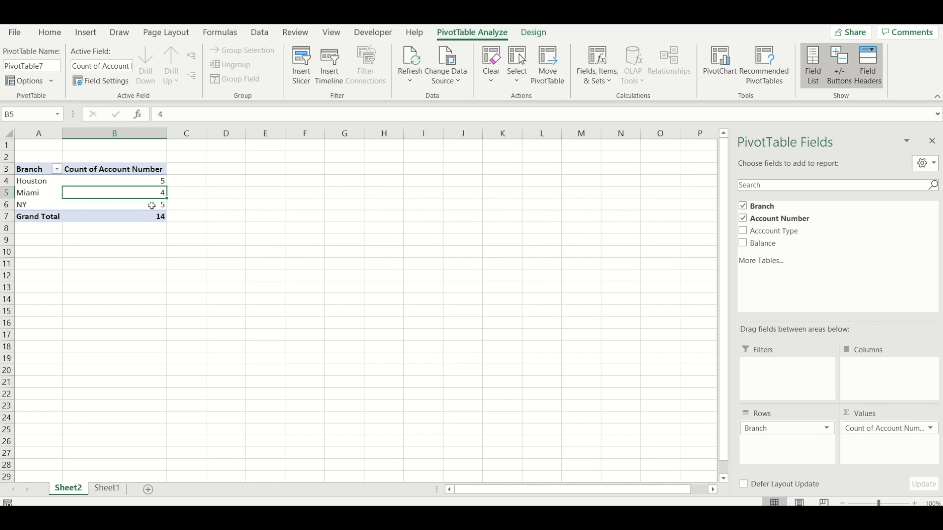
pyautogui.click(150, 184)
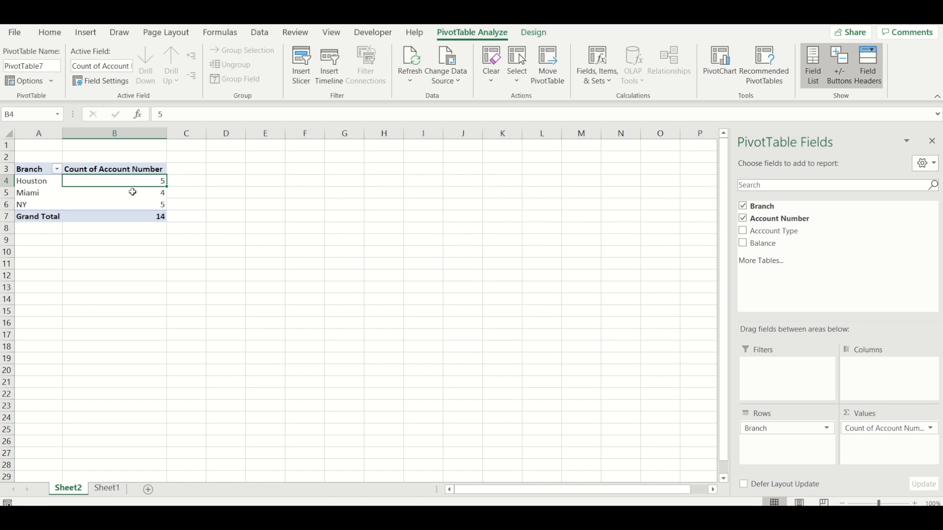
pyautogui.click(144, 195)
pyautogui.click(121, 202)
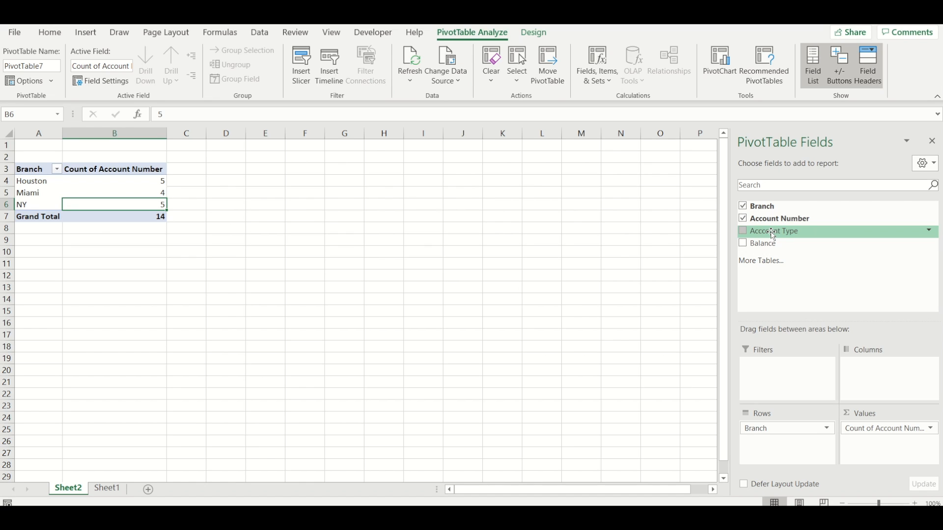
# Step: Add the Acccount Type field to the PivotTable's columns and review the Checking and Savings counts per branch
pyautogui.moveTo(773, 233); pyautogui.dragTo(877, 372)
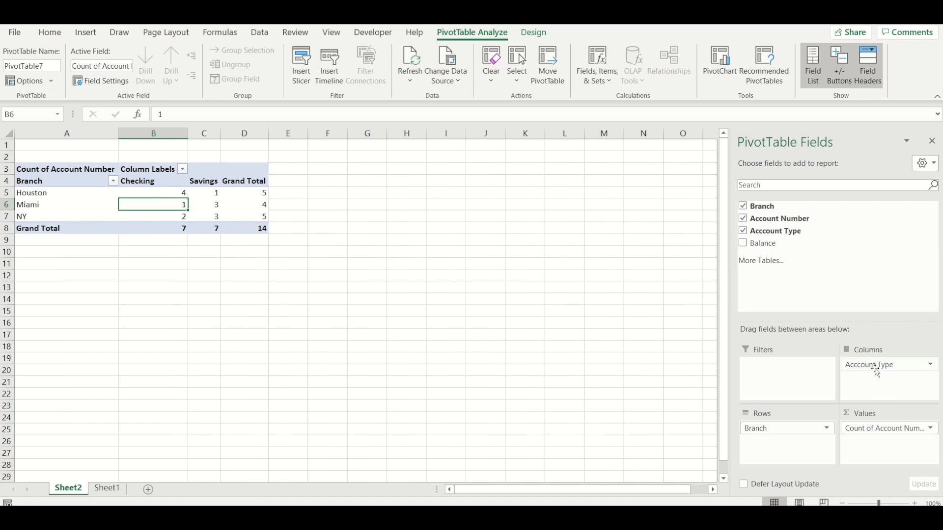
pyautogui.click(146, 191)
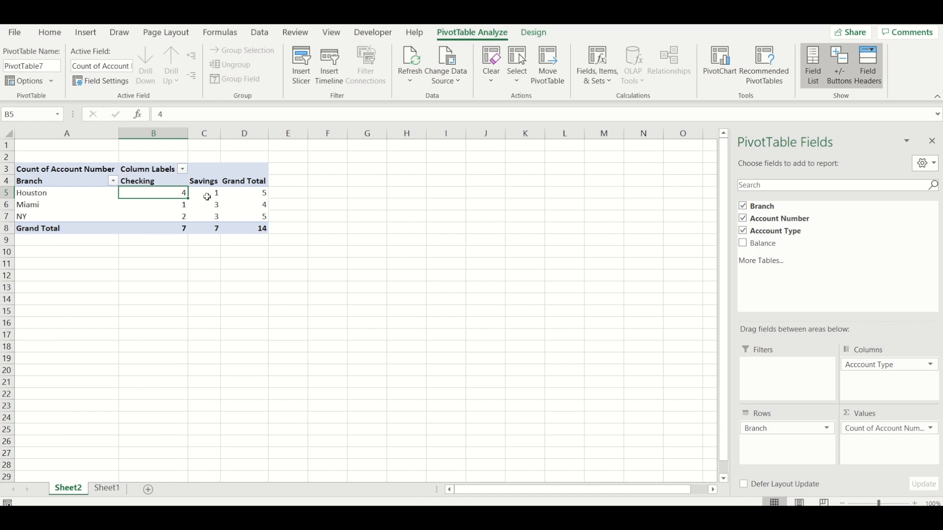
pyautogui.click(154, 204)
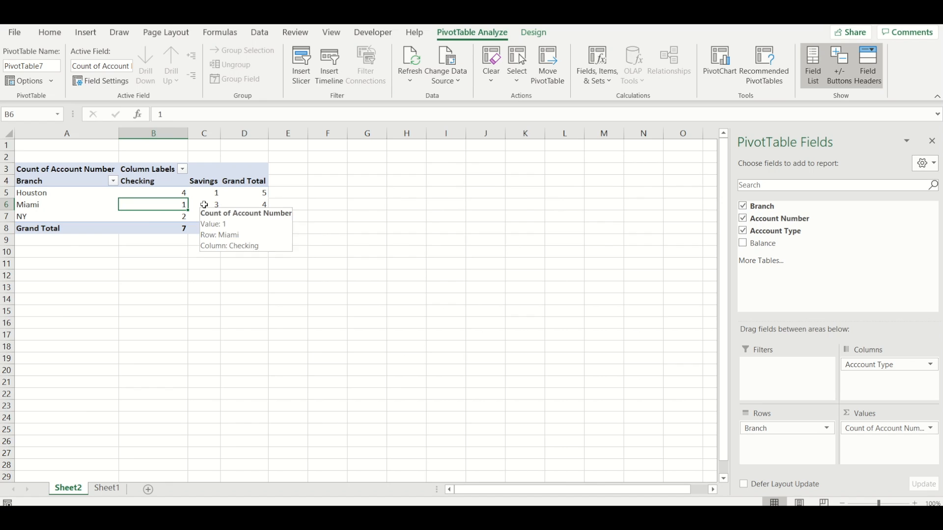
pyautogui.click(162, 215)
pyautogui.click(206, 217)
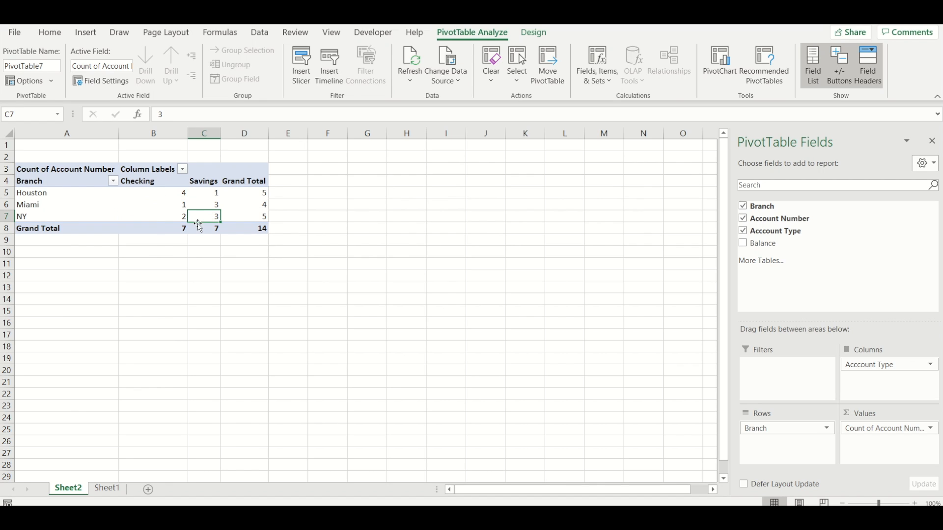
pyautogui.moveTo(196, 205)
# Step: Rename the PivotTable's Column Labels header in B3 as Account Type
pyautogui.click(135, 169)
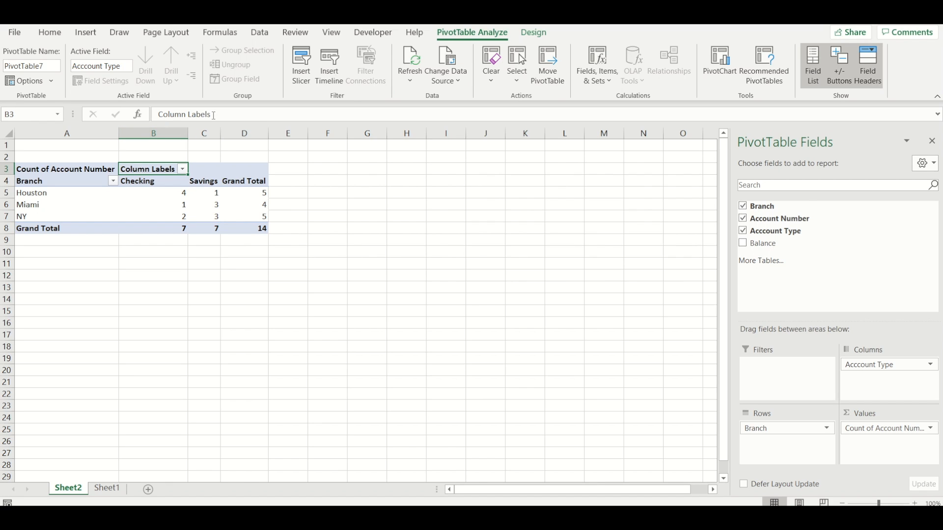
pyautogui.moveTo(225, 114); pyautogui.dragTo(154, 113)
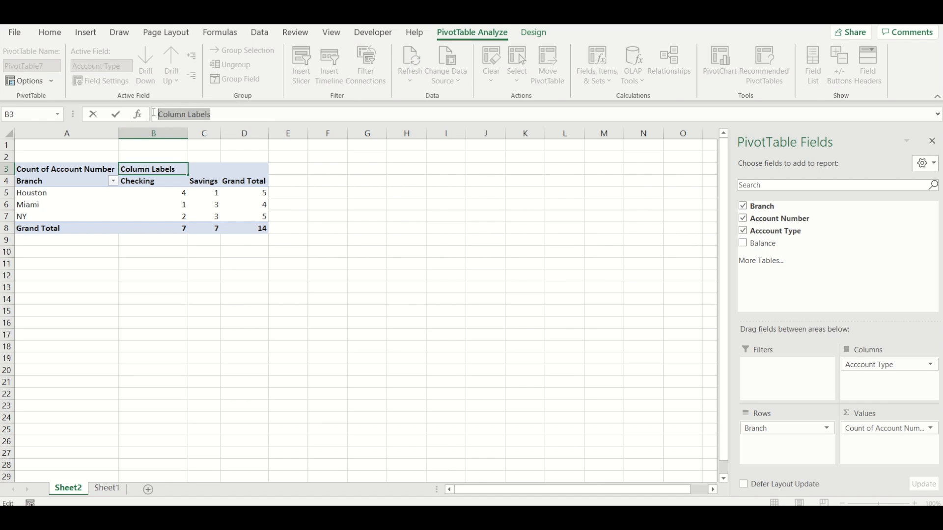
pyautogui.write('Account Type')
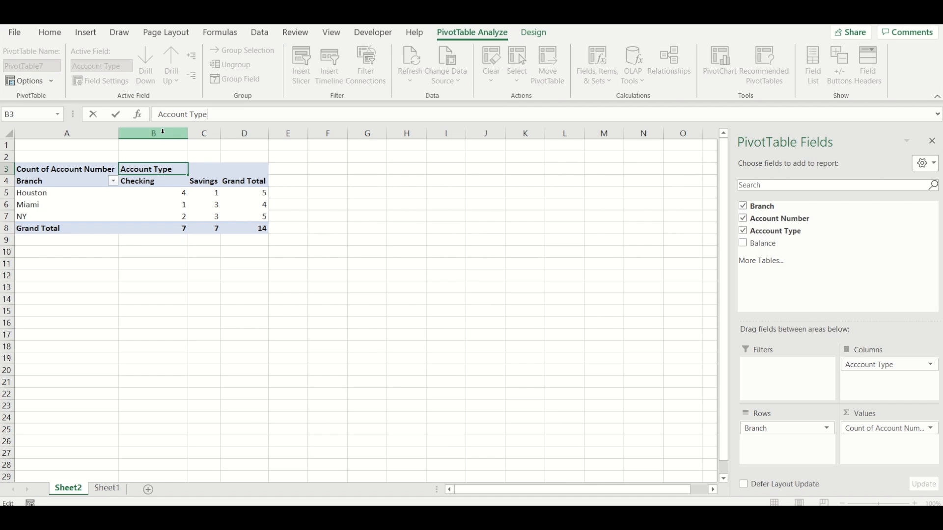
# Step: Rename the PivotTable's value header in A3 as Count of Accounts
pyautogui.click(69, 171)
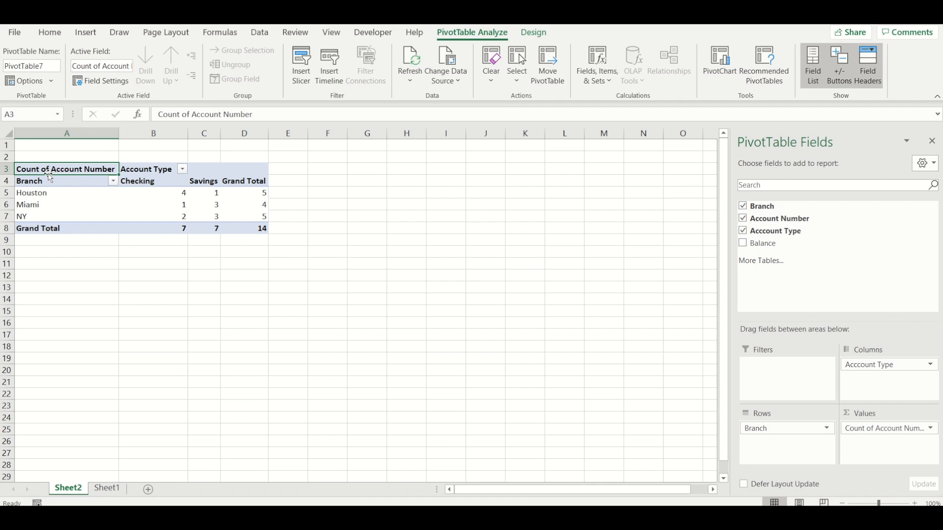
pyautogui.click(265, 115)
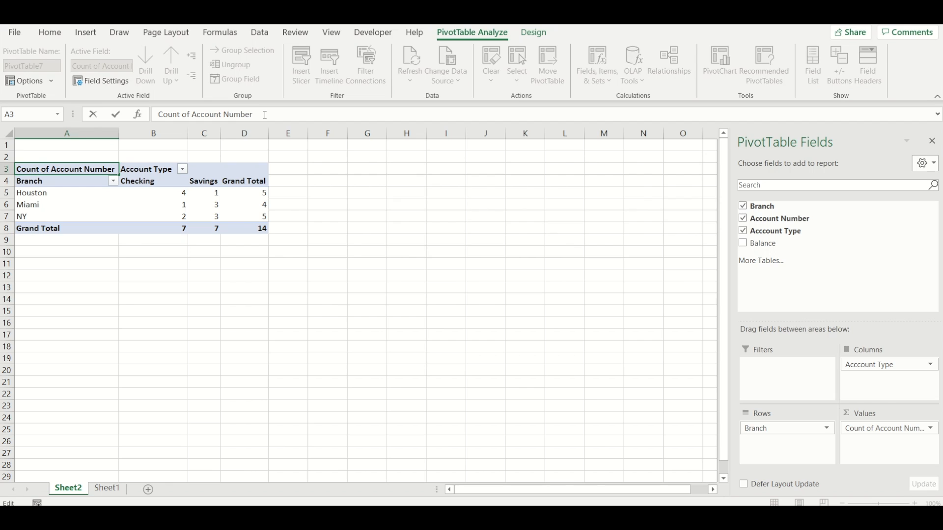
pyautogui.press('BackSpace')
pyautogui.press('BackSpace')
pyautogui.press('BackSpace')
pyautogui.press('BackSpace')
pyautogui.press('BackSpace')
pyautogui.press('BackSpace')
pyautogui.write('s')
pyautogui.press('Return')
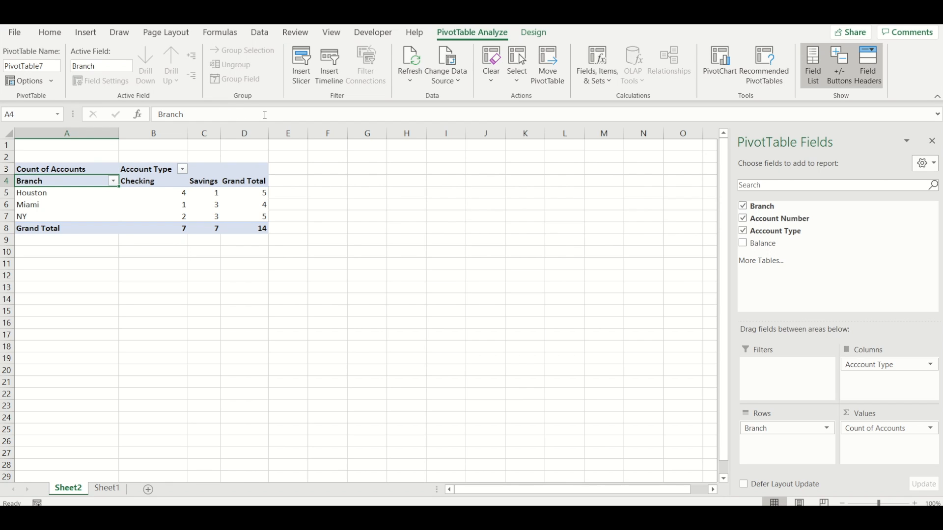
# Step: Review the renamed PivotTable headers and the grand totals for Checking, Savings, all accounts and the Houston branch
pyautogui.click(48, 164)
pyautogui.click(43, 182)
pyautogui.click(150, 168)
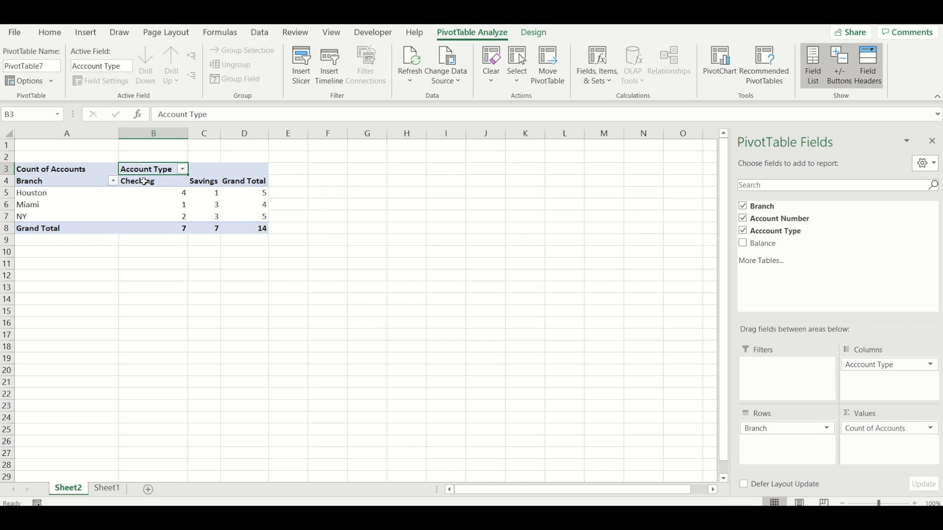
pyautogui.click(162, 229)
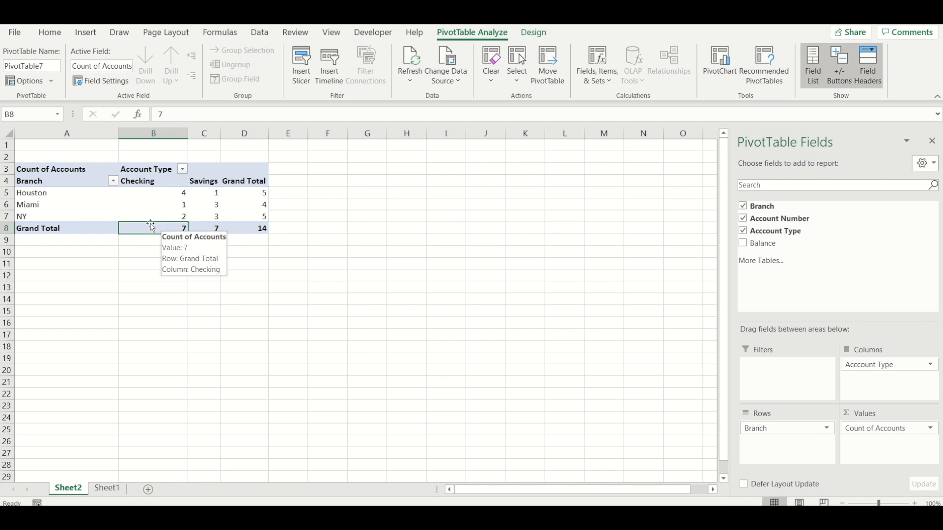
pyautogui.click(204, 229)
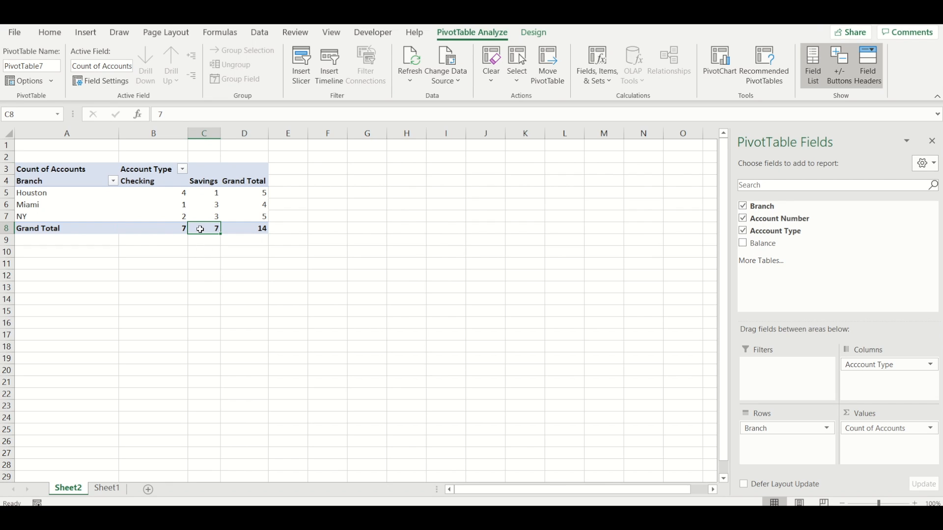
pyautogui.click(250, 227)
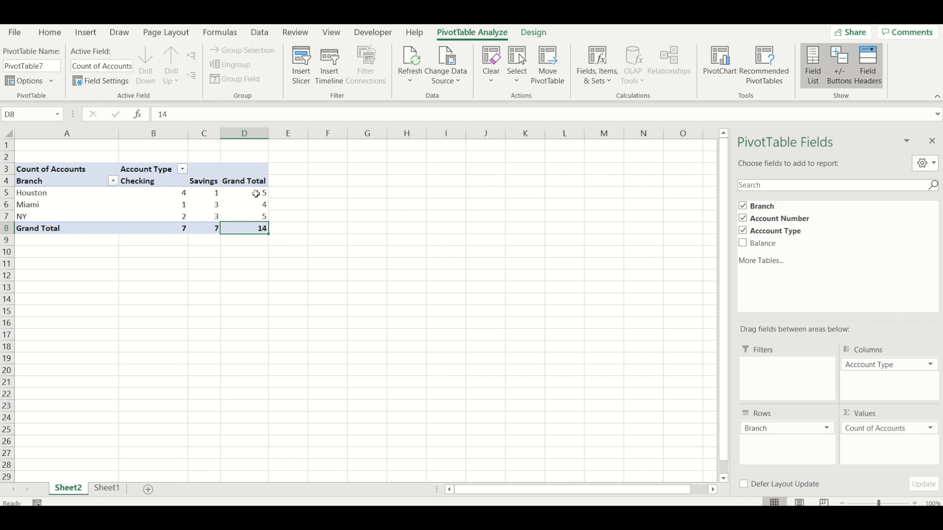
pyautogui.click(251, 195)
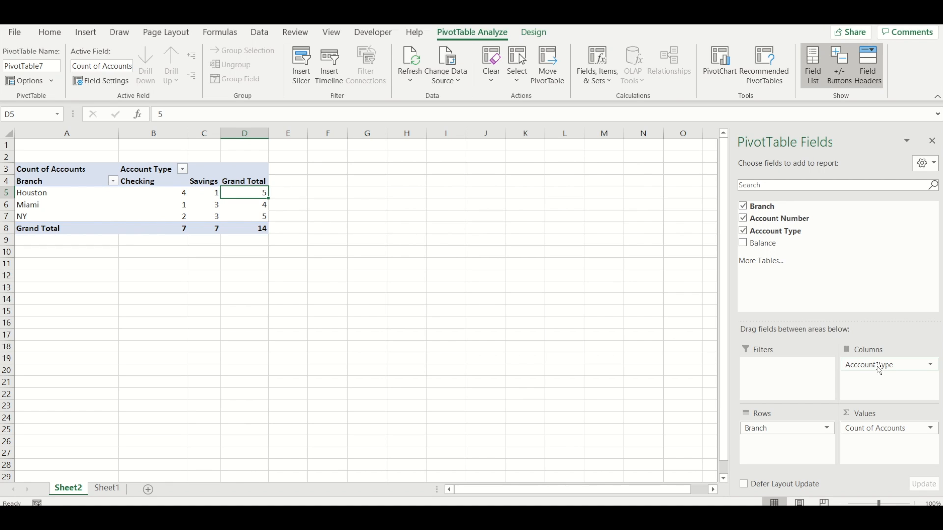
# Step: Move the Acccount Type field to the rows beneath Branch, review the nested layout, and return the field to the columns
pyautogui.moveTo(881, 364); pyautogui.dragTo(791, 446)
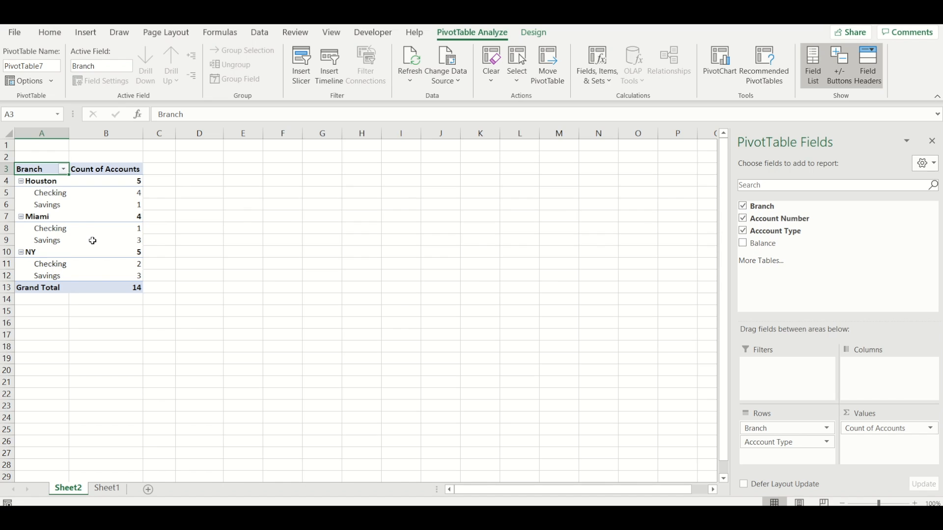
pyautogui.moveTo(93, 240)
pyautogui.moveTo(770, 446); pyautogui.dragTo(874, 391)
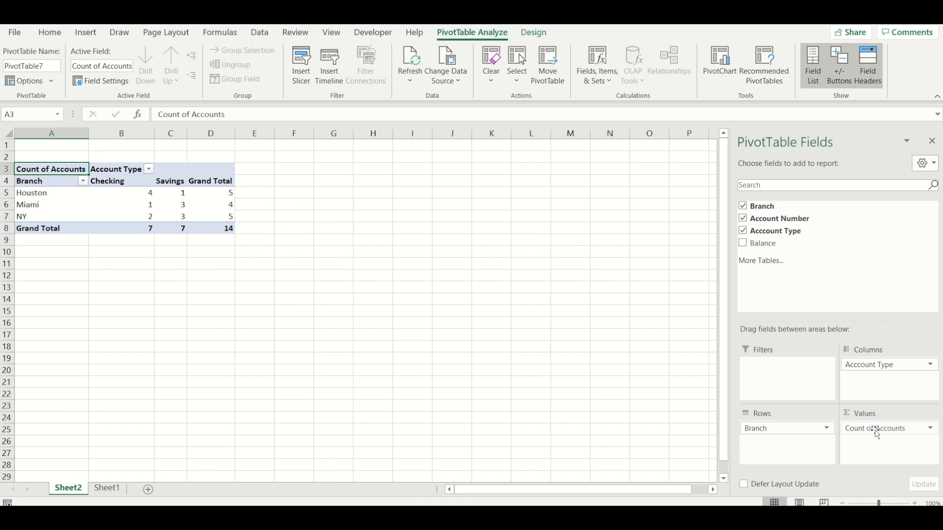
# Step: Replace the Account Number field with Balance in the PivotTable's values and review Houston's Checking and Savings balances
pyautogui.click(744, 219)
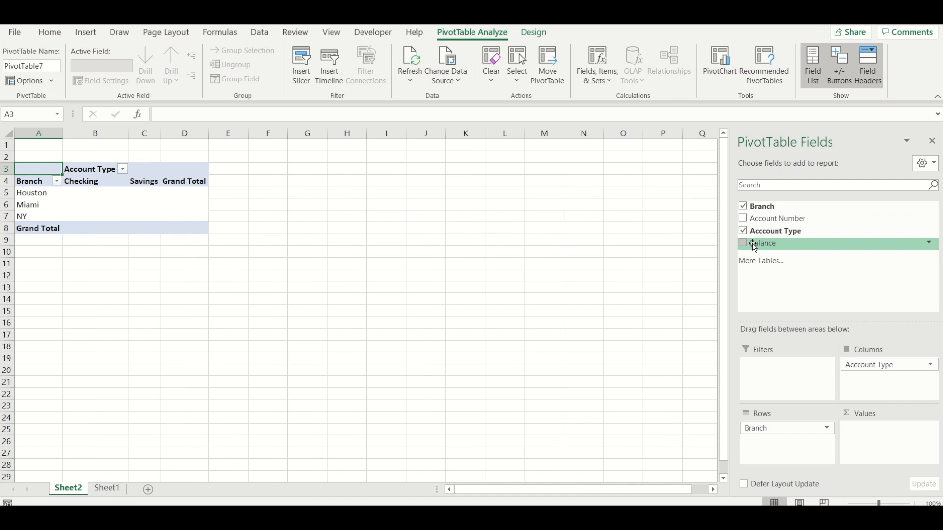
pyautogui.click(744, 243)
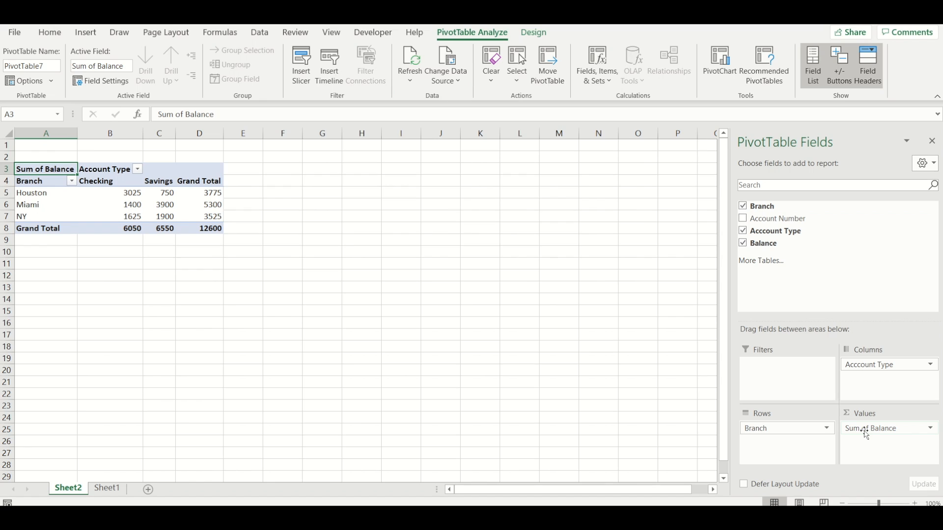
pyautogui.click(112, 195)
pyautogui.press('Right')
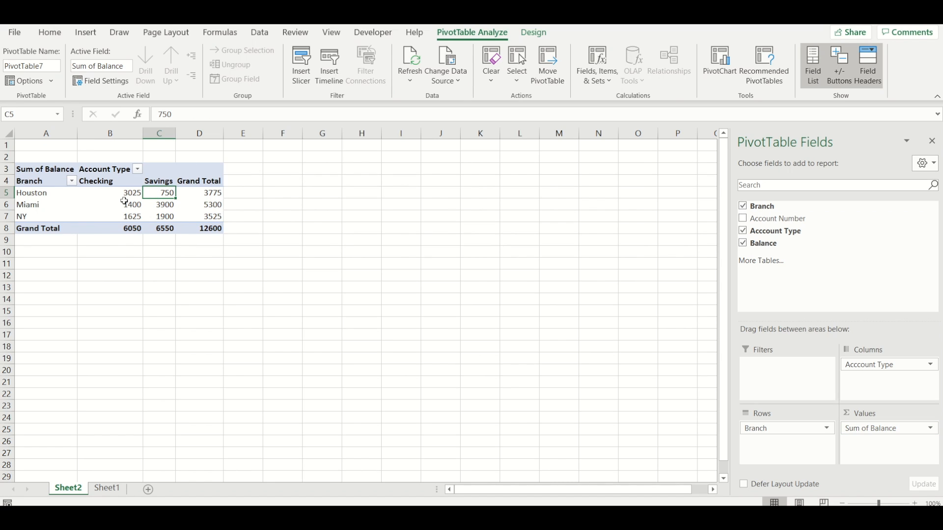
pyautogui.click(110, 192)
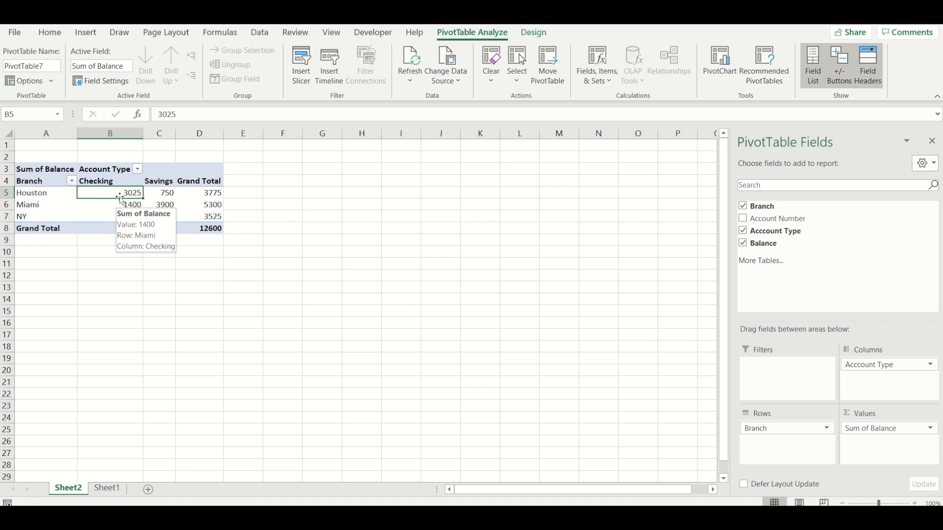
pyautogui.moveTo(121, 195)
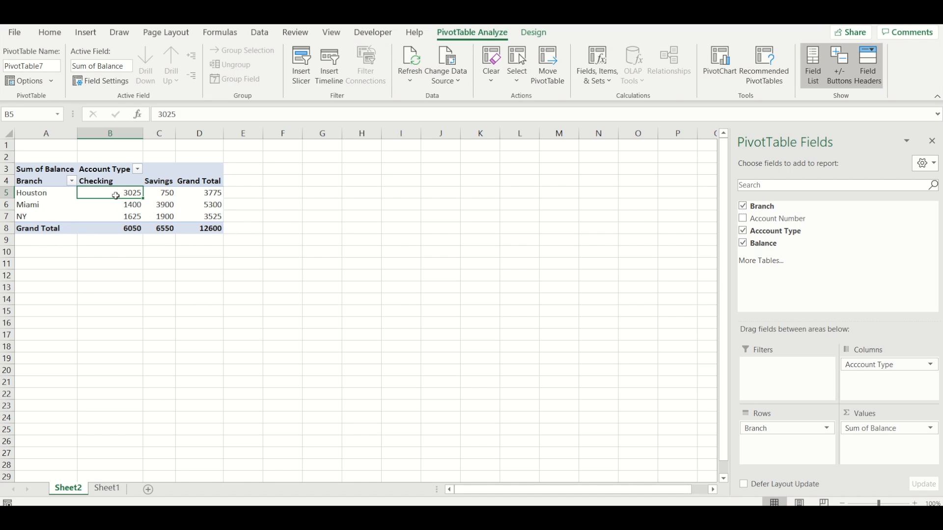
# Step: Apply the dollar Accounting number format to the branch balances in B5:D7 and the grand totals in B8:D8
pyautogui.moveTo(123, 192); pyautogui.dragTo(206, 216)
pyautogui.click(51, 33)
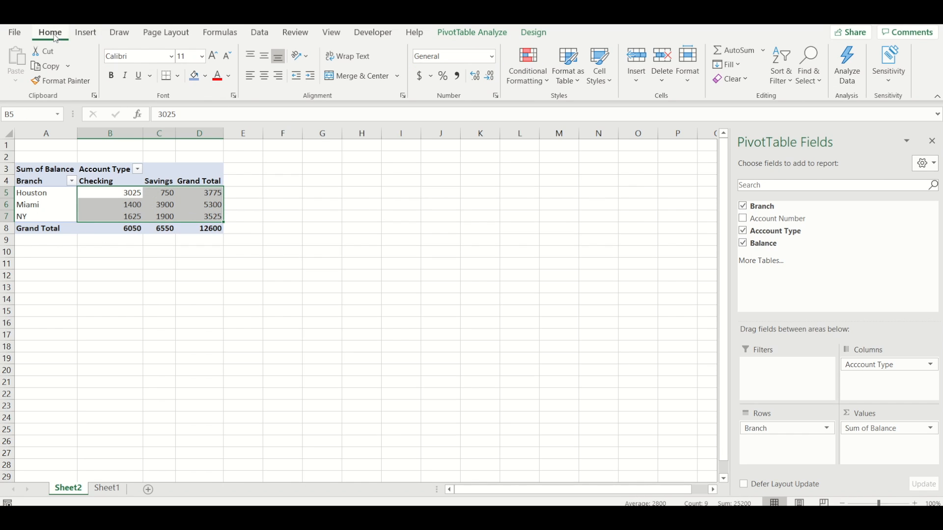
pyautogui.click(420, 76)
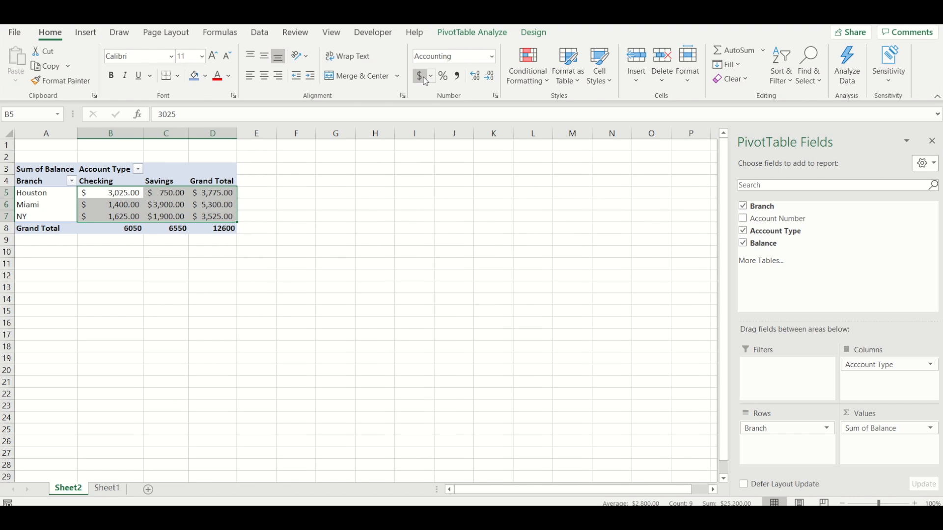
pyautogui.moveTo(104, 225); pyautogui.dragTo(216, 227)
pyautogui.click(419, 76)
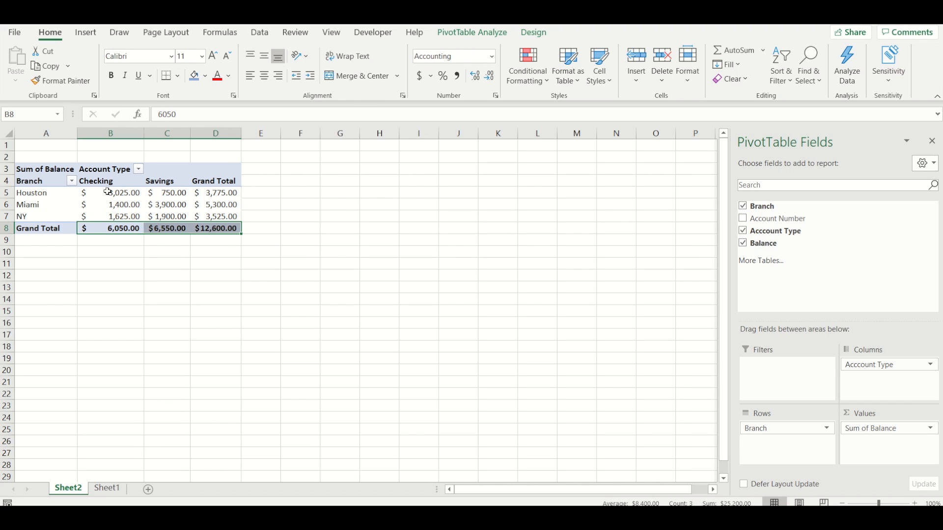
# Step: Remove the decimal places from the balances in B5:D8 and restore them to two decimals
pyautogui.moveTo(108, 192); pyautogui.dragTo(211, 226)
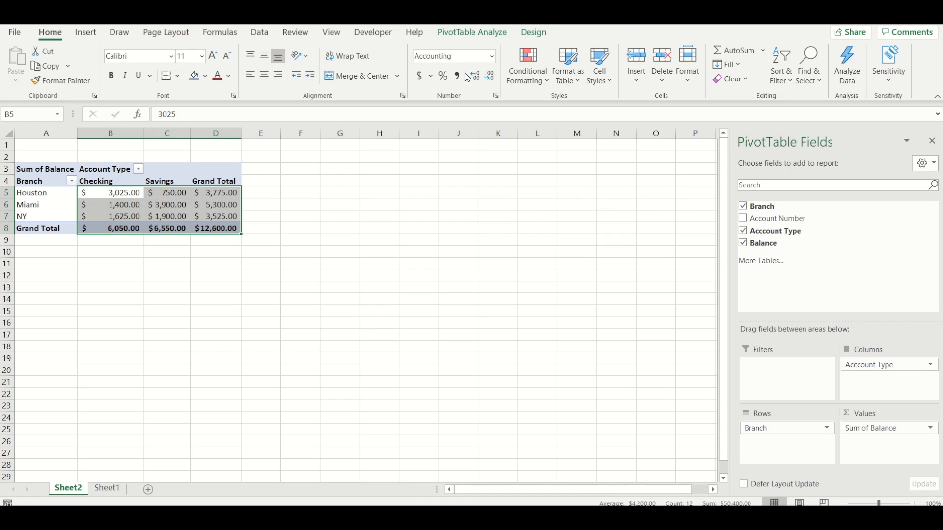
pyautogui.click(489, 76)
pyautogui.click(489, 76)
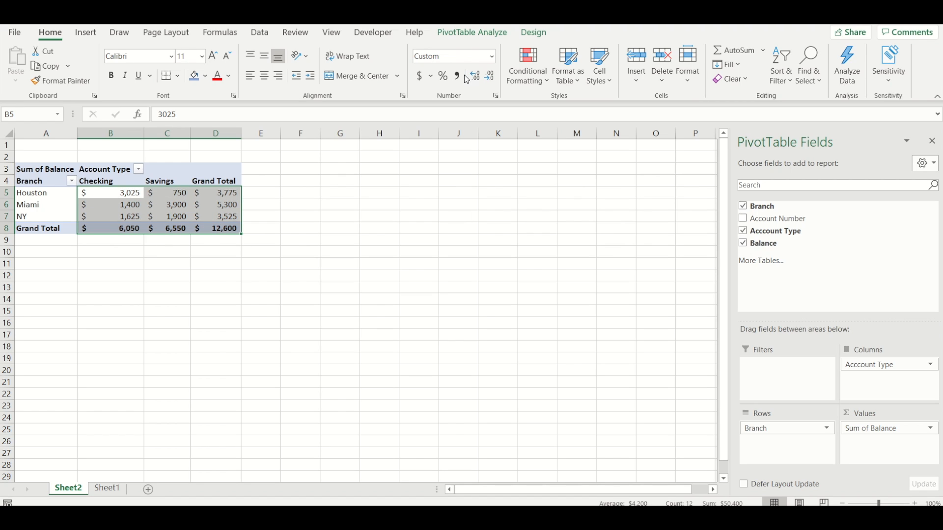
pyautogui.click(475, 76)
pyautogui.click(475, 76)
# Step: Examine Houston's Checking balance and grand total in the PivotTable, and look at the source data on Sheet1 for comparison
pyautogui.click(111, 195)
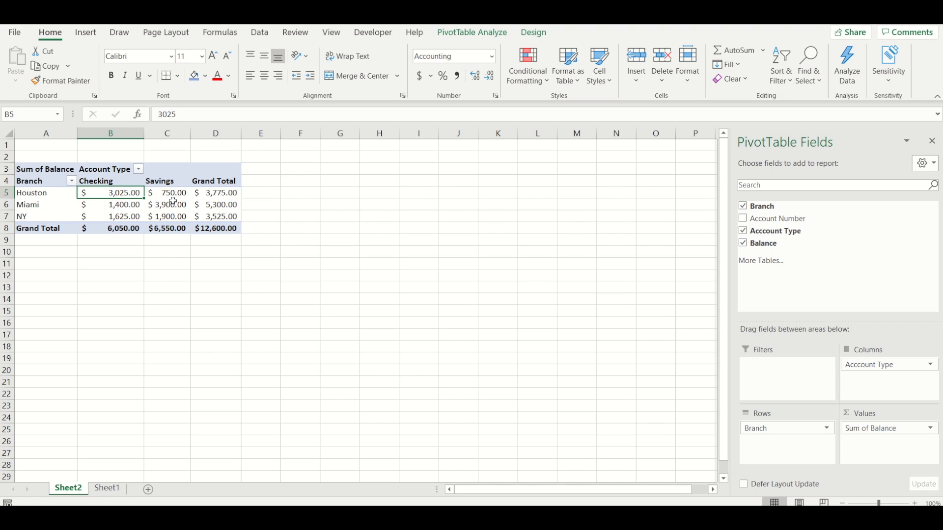
pyautogui.moveTo(213, 194)
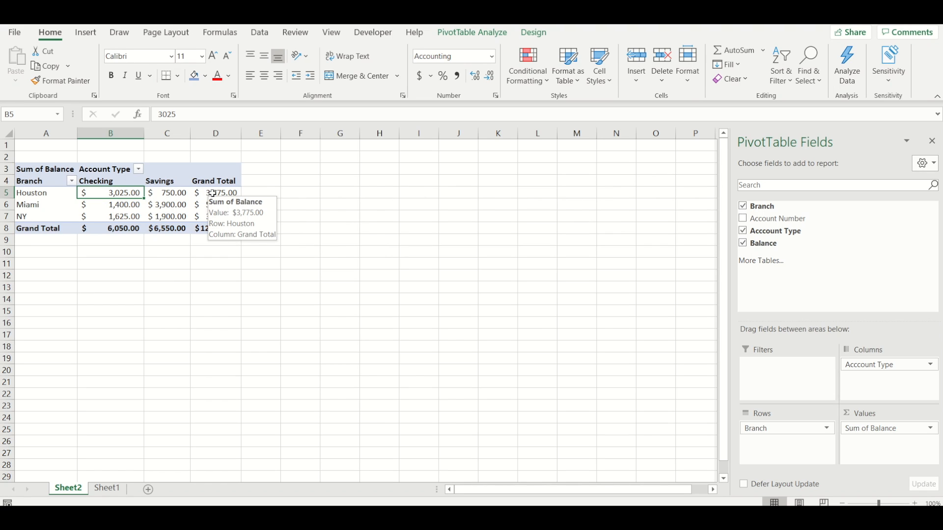
pyautogui.click(212, 194)
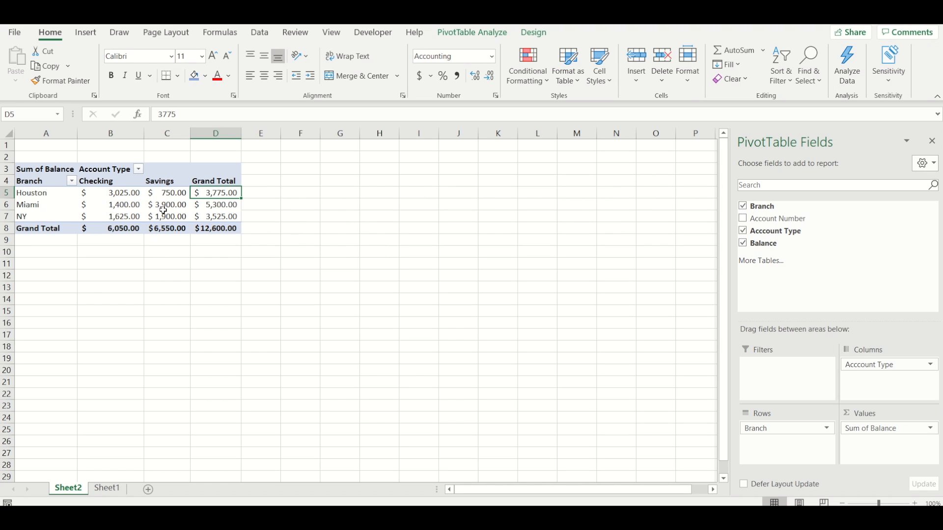
pyautogui.moveTo(197, 209)
pyautogui.click(107, 489)
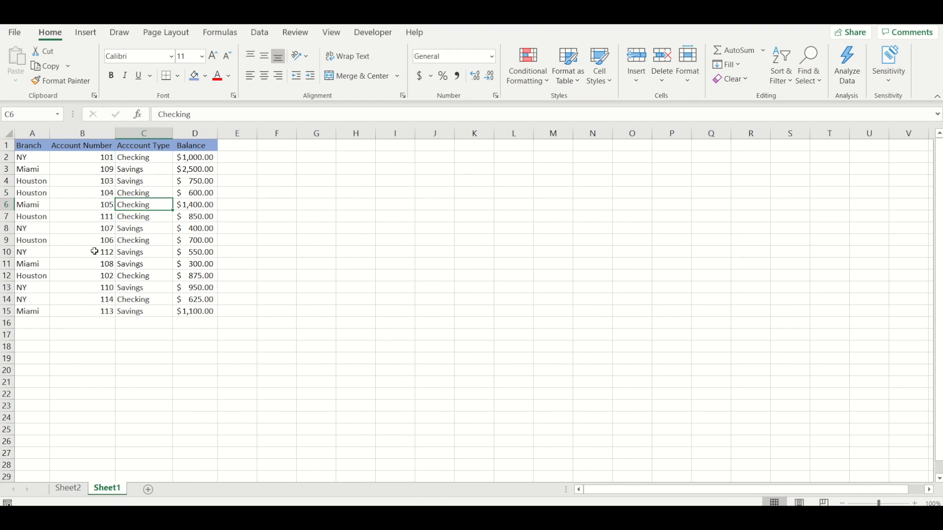
pyautogui.click(79, 490)
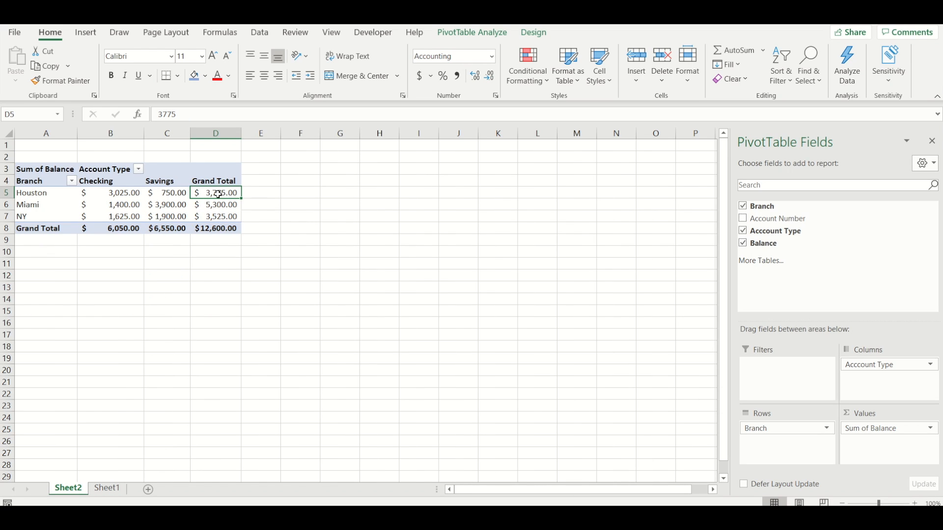
pyautogui.moveTo(219, 194)
pyautogui.moveTo(57, 195)
# Step: Exclude NY from the PivotTable with the Branch filter, and include it again
pyautogui.click(72, 182)
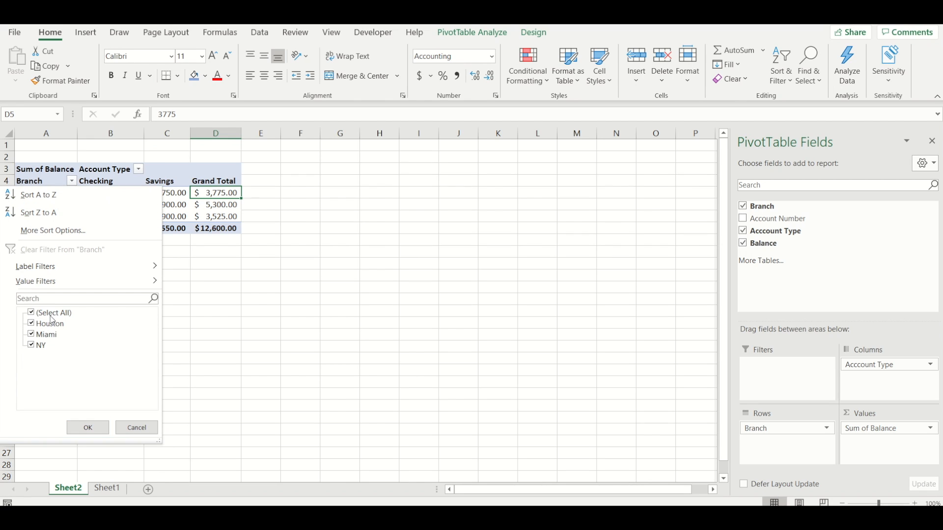
pyautogui.click(34, 347)
pyautogui.click(87, 427)
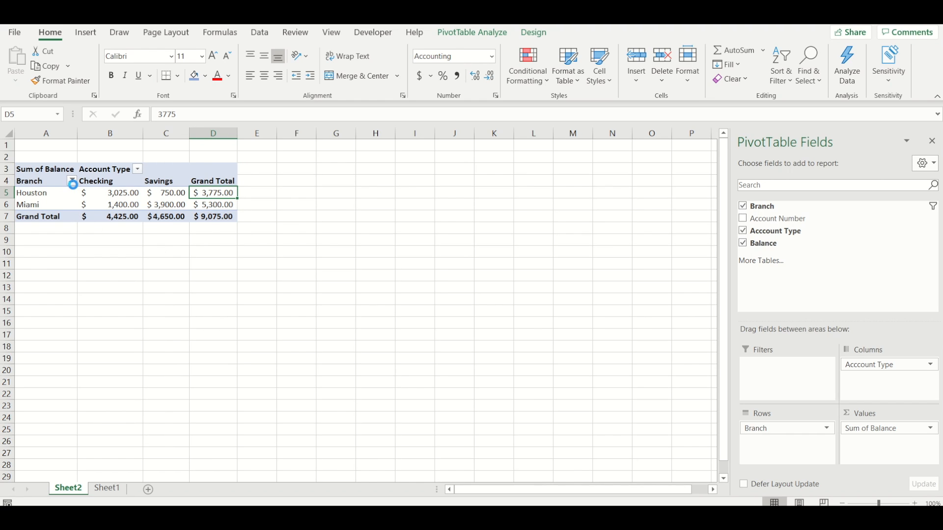
pyautogui.click(73, 182)
pyautogui.click(32, 345)
pyautogui.click(93, 425)
# Step: Filter the PivotTable's account types to exclude Checking, and select Houston's Savings balance in B5
pyautogui.click(138, 169)
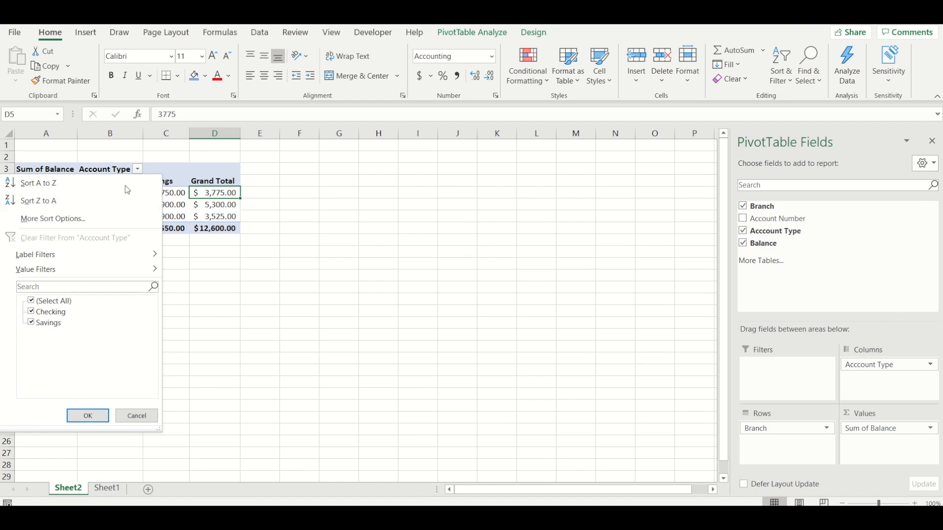
pyautogui.click(47, 315)
pyautogui.click(94, 415)
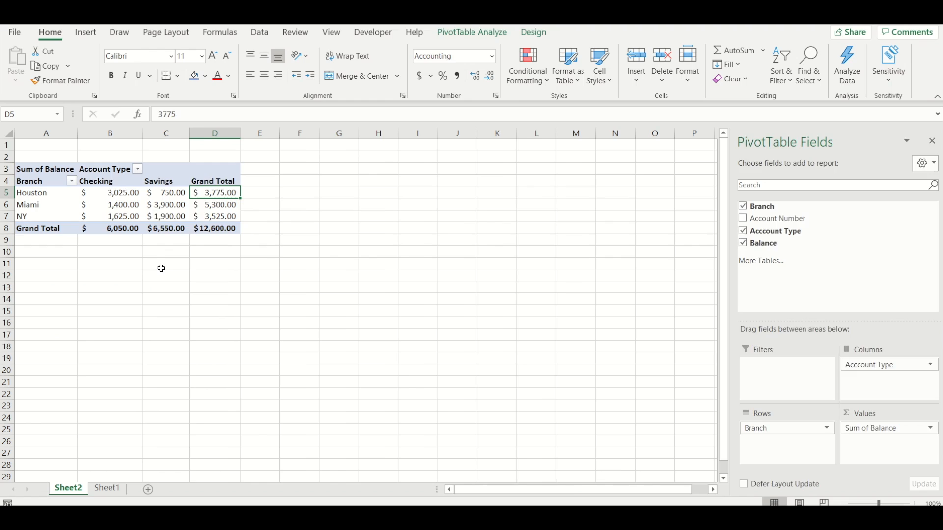
pyautogui.click(123, 192)
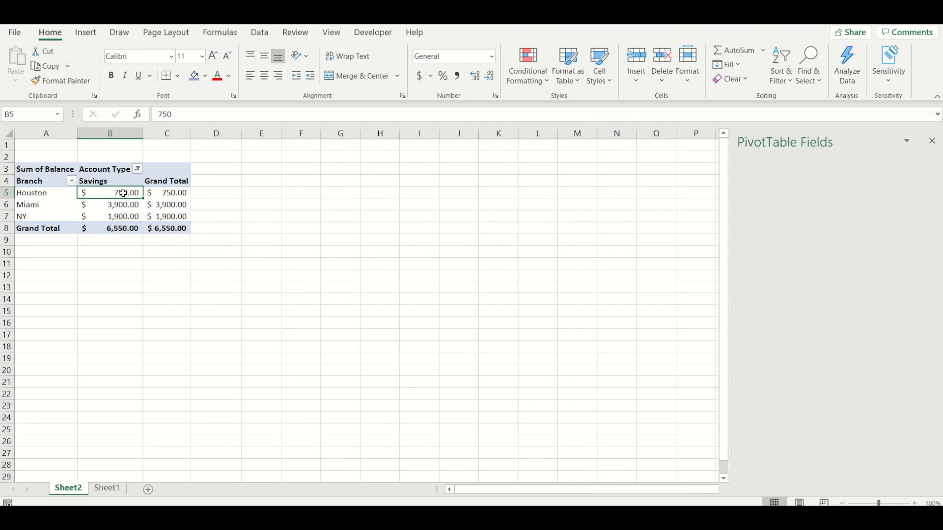
# Step: Include Checking again in the PivotTable's account type filter
pyautogui.click(138, 169)
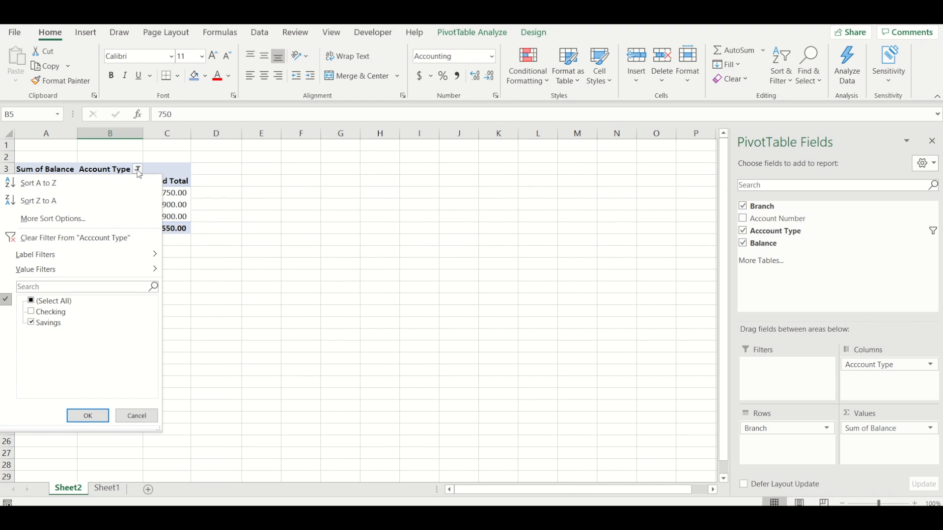
pyautogui.click(34, 315)
pyautogui.click(93, 416)
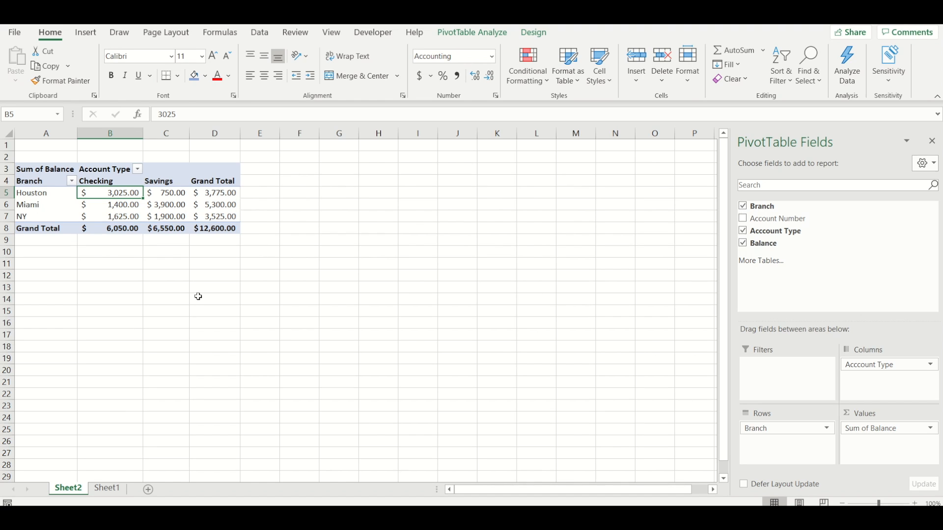
# Step: Copy the account records in A2:D15 on Sheet1 and paste them below the data starting at A18
pyautogui.click(107, 489)
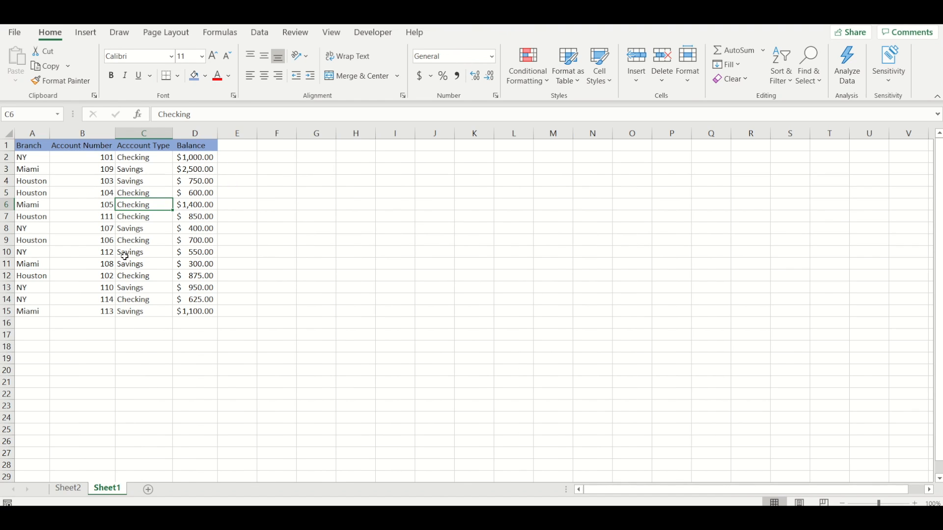
pyautogui.moveTo(27, 148); pyautogui.dragTo(191, 312)
pyautogui.click(192, 315)
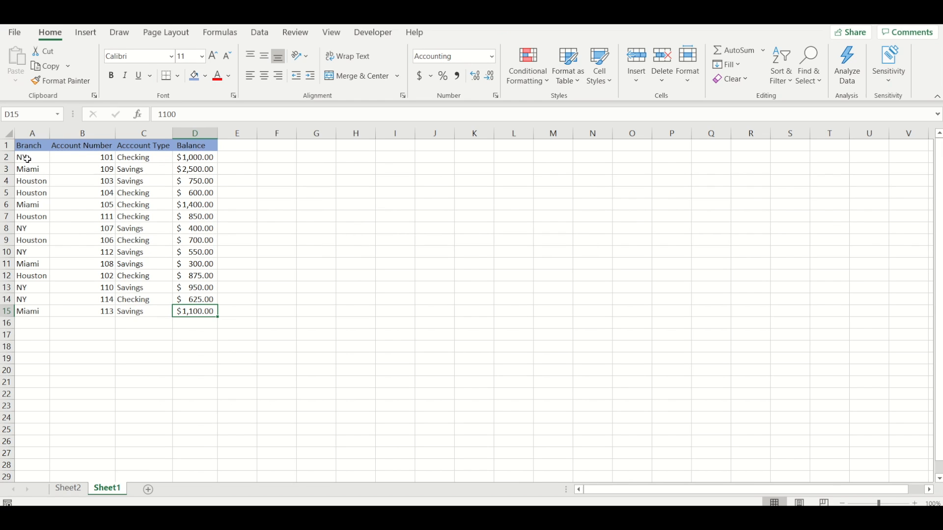
pyautogui.moveTo(26, 158); pyautogui.dragTo(192, 310)
pyautogui.hotkey('ctrl', 'c')
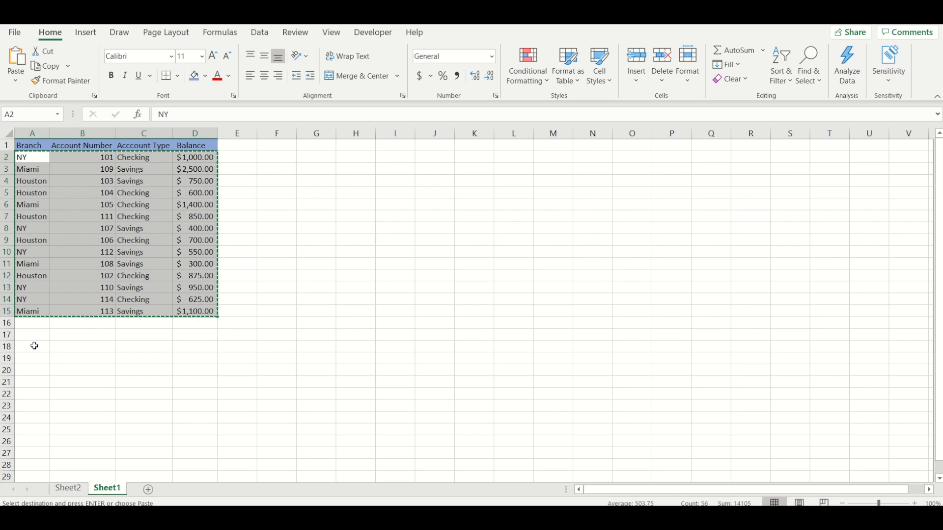
pyautogui.click(34, 346)
pyautogui.hotkey('ctrl', 'v')
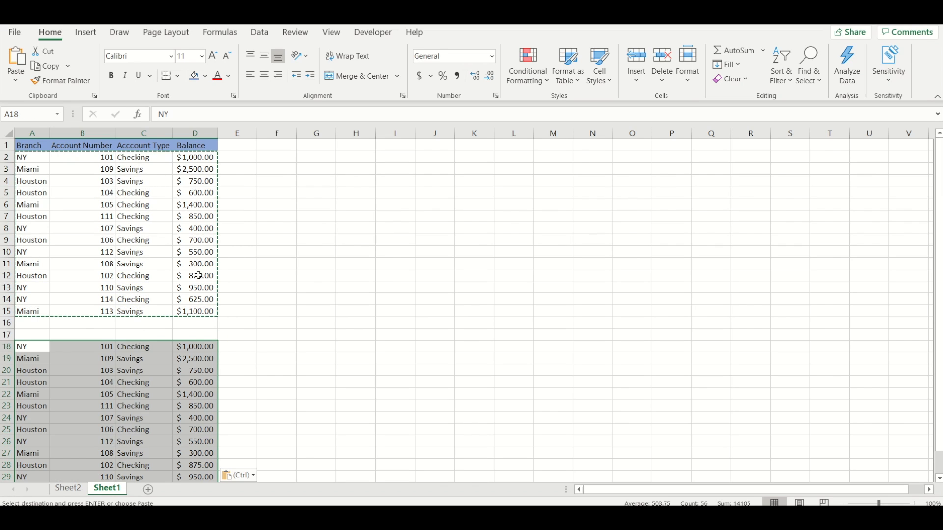
pyautogui.click(178, 264)
pyautogui.press('Escape')
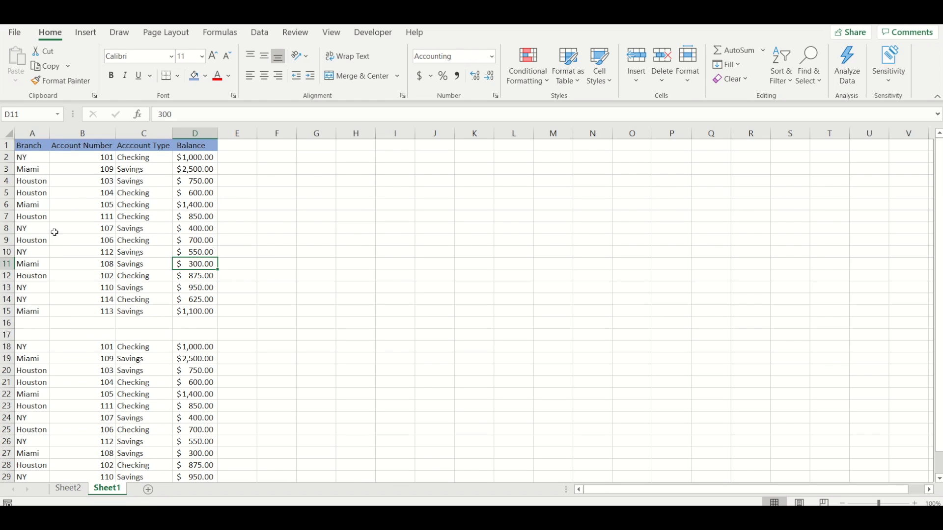
# Step: Check which source range a new PivotTable picks up with blank rows 16 and 17 in the data, without creating it
pyautogui.click(81, 201)
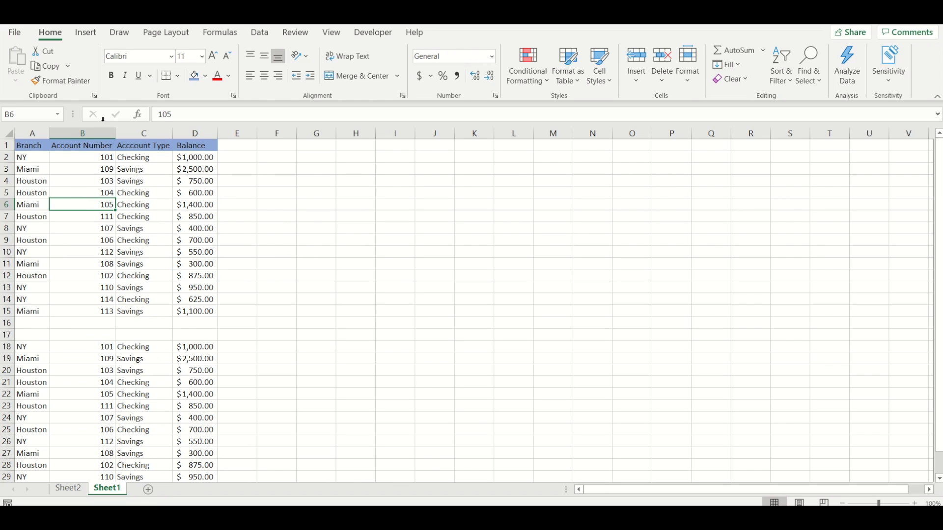
pyautogui.click(87, 34)
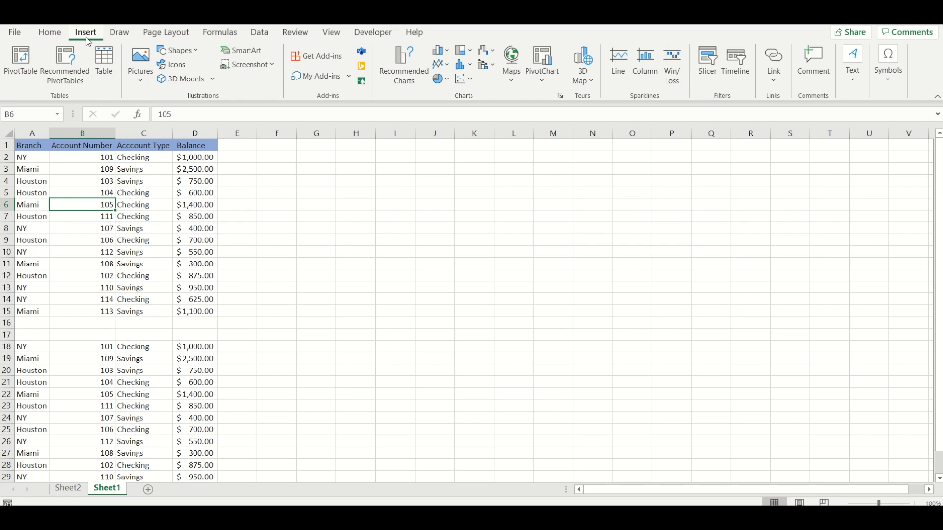
pyautogui.click(24, 57)
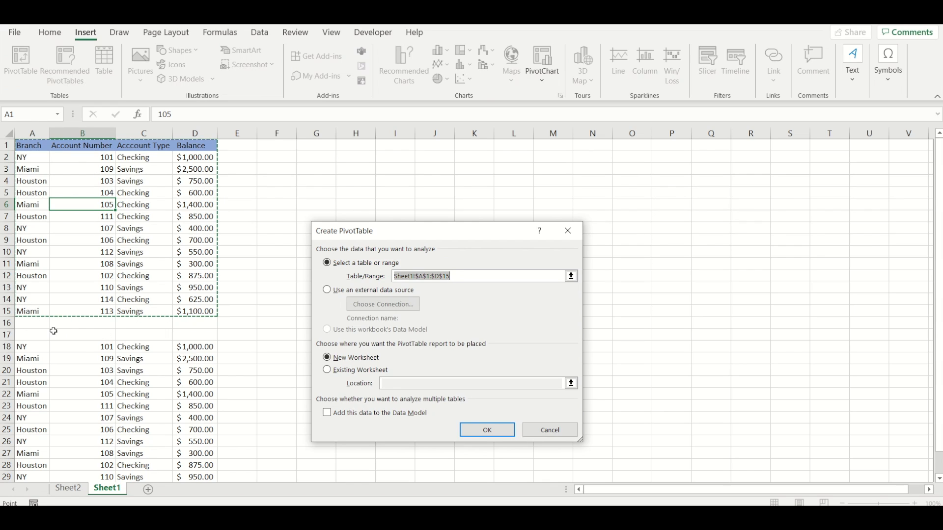
pyautogui.click(540, 435)
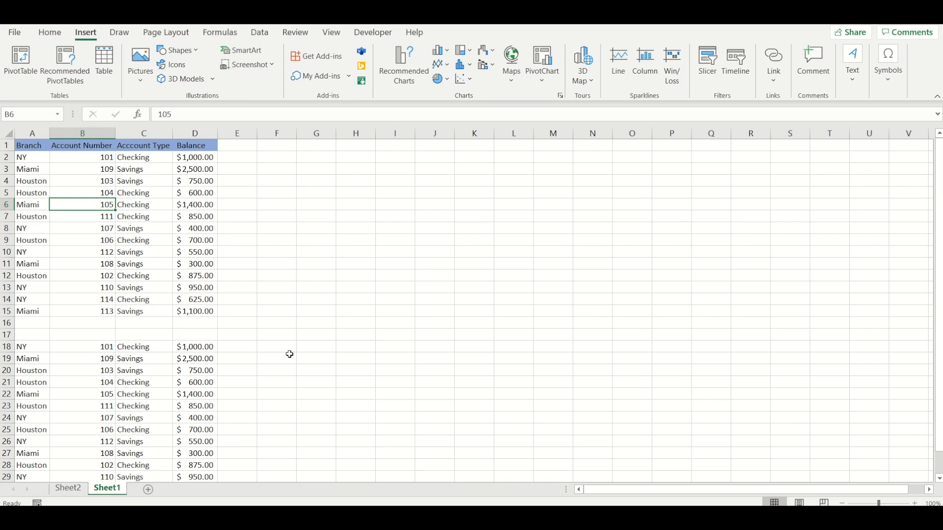
# Step: Delete blank rows 16 and 17 between the two blocks of account records
pyautogui.moveTo(7, 324); pyautogui.dragTo(7, 335)
pyautogui.rightClick(7, 337)
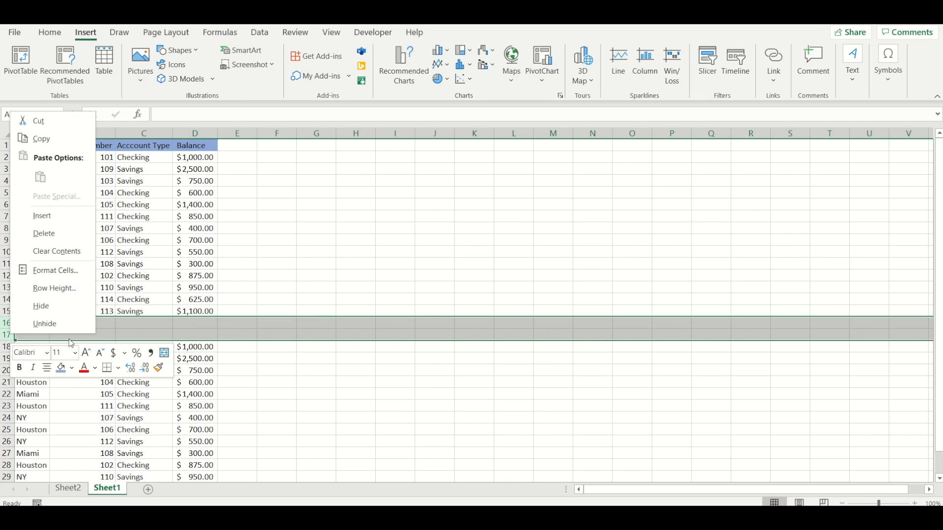
pyautogui.click(58, 232)
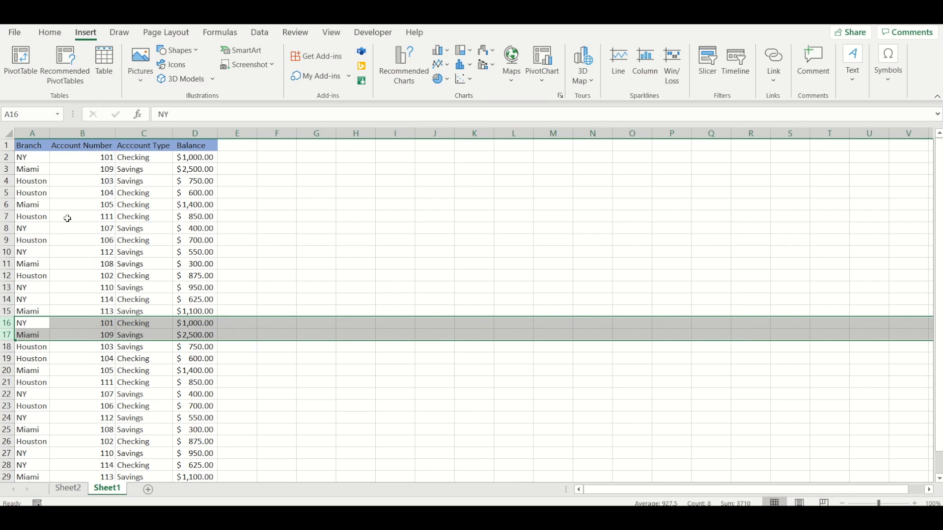
# Step: Check the source range proposed for a new PivotTable over the now continuous records, and cancel the creation
pyautogui.click(67, 218)
pyautogui.click(30, 60)
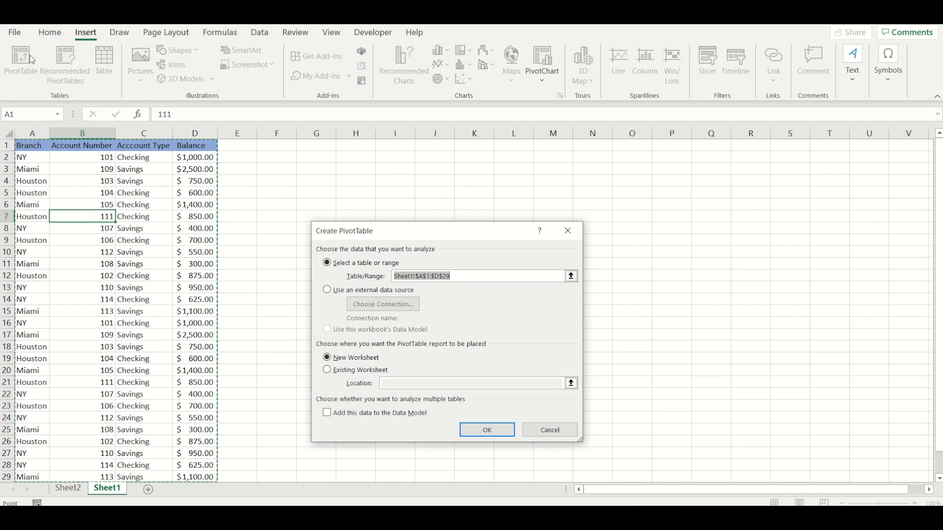
pyautogui.scroll(-1, 175, 255)
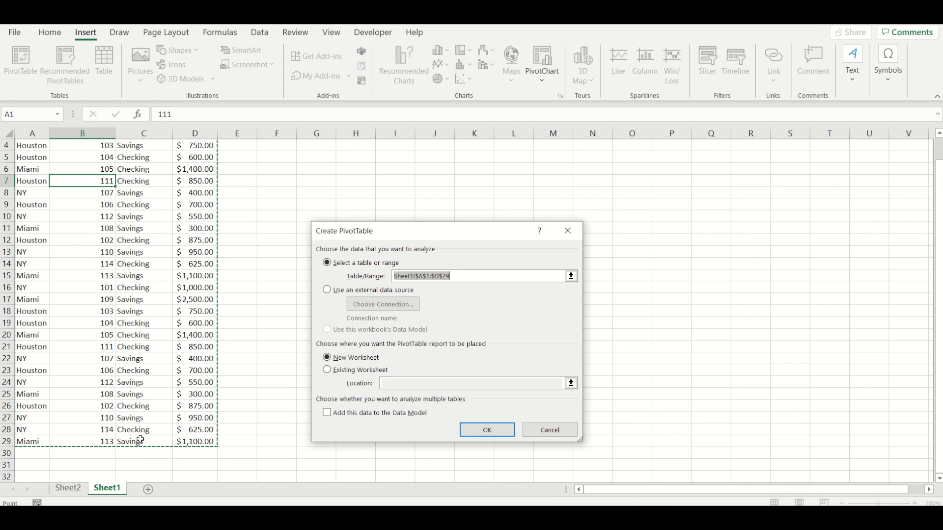
pyautogui.scroll(1, 177, 270)
pyautogui.scroll(-2, 176, 266)
pyautogui.scroll(2, 152, 273)
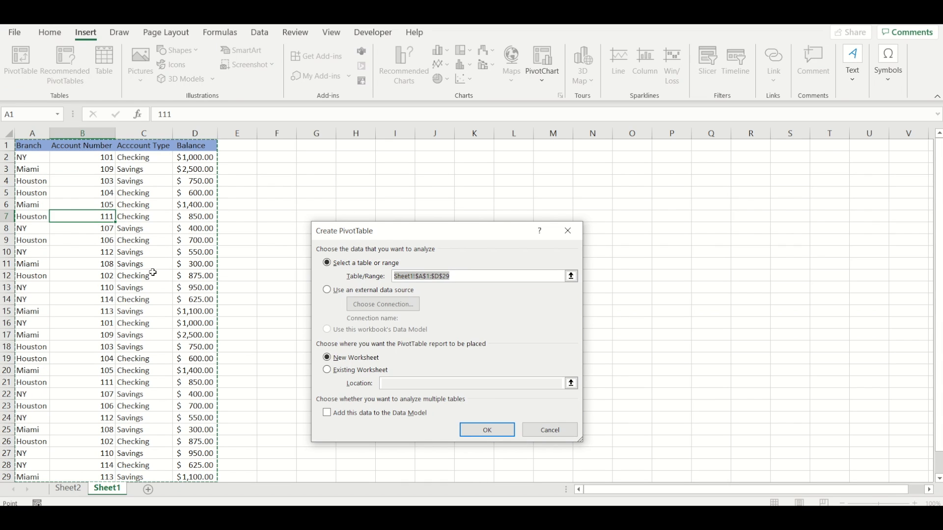
pyautogui.click(550, 430)
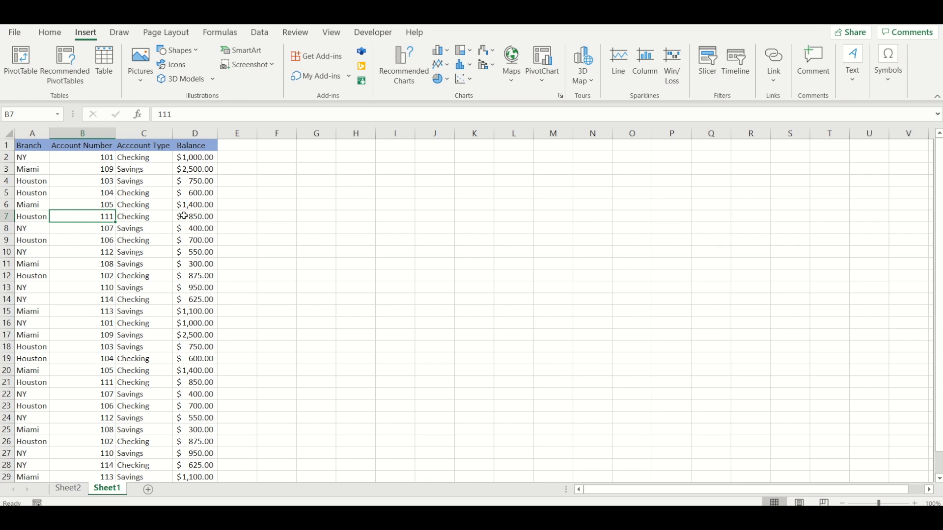
# Step: Undo the row deletion and the pasted records on Sheet1, and clear the copy selection
pyautogui.hotkey('ctrl', 'z')
pyautogui.hotkey('ctrl', 'z')
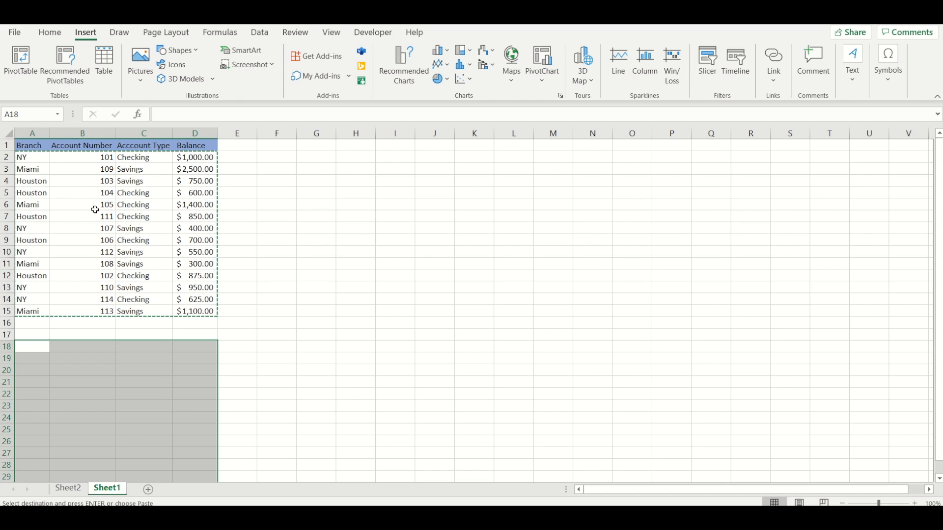
pyautogui.click(95, 210)
pyautogui.press('Escape')
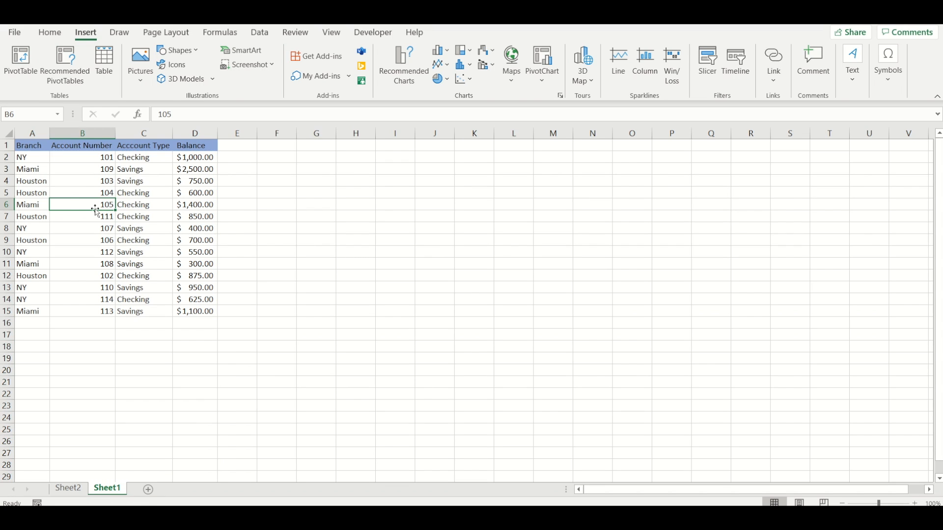
# Step: Replace every NY with LA in the source data on Sheet1
pyautogui.click(29, 159)
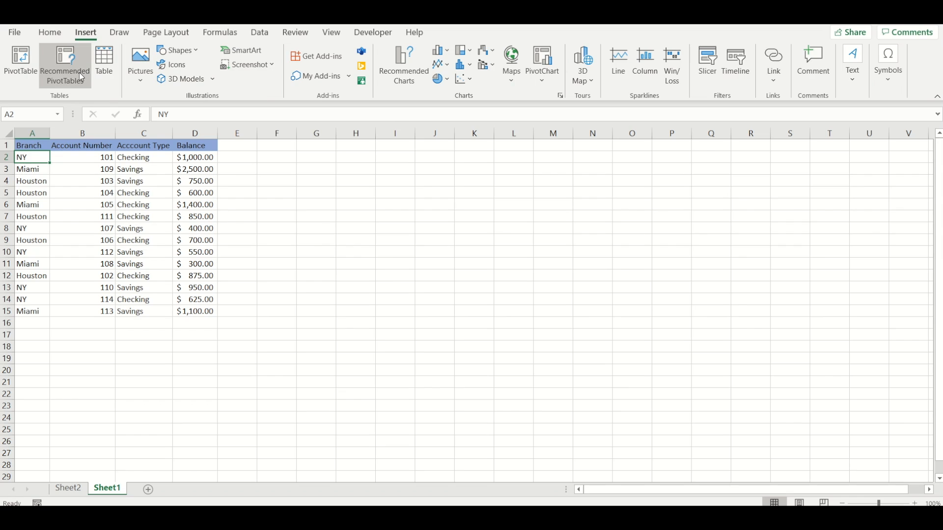
pyautogui.click(52, 38)
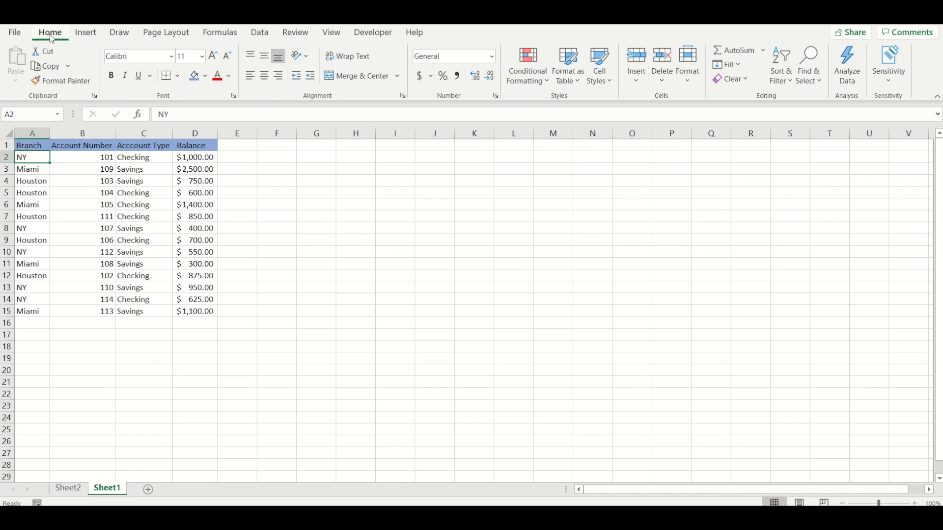
pyautogui.click(809, 79)
pyautogui.click(829, 117)
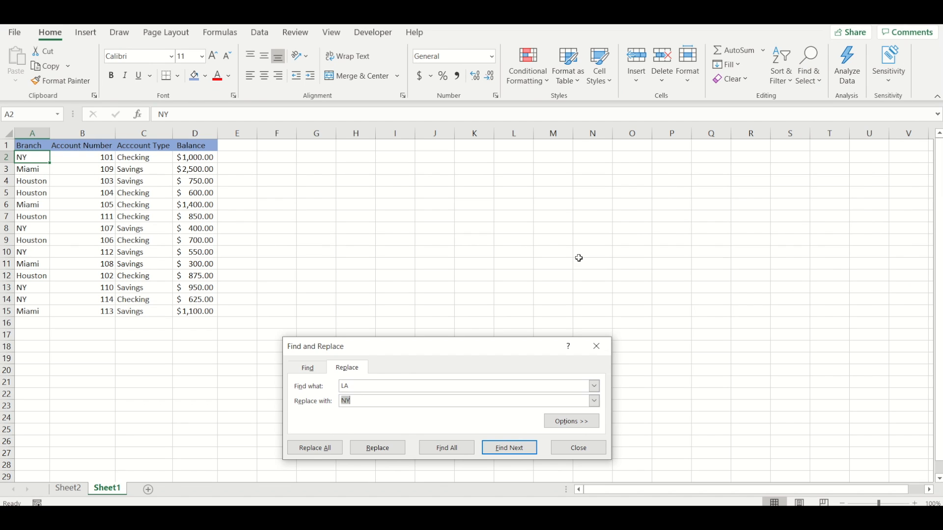
pyautogui.click(365, 385)
pyautogui.moveTo(365, 385); pyautogui.dragTo(336, 390)
pyautogui.write('NY')
pyautogui.press('Tab')
pyautogui.click(319, 448)
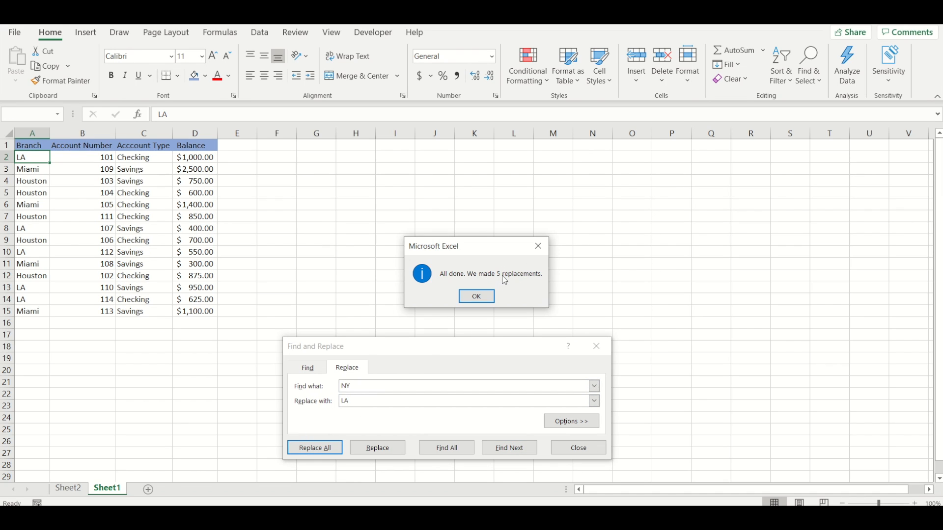
pyautogui.click(477, 297)
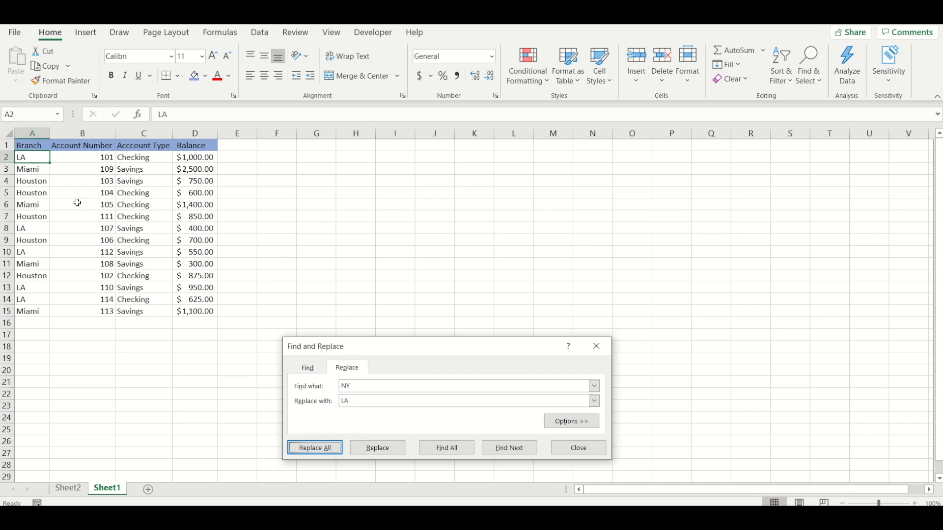
pyautogui.click(579, 449)
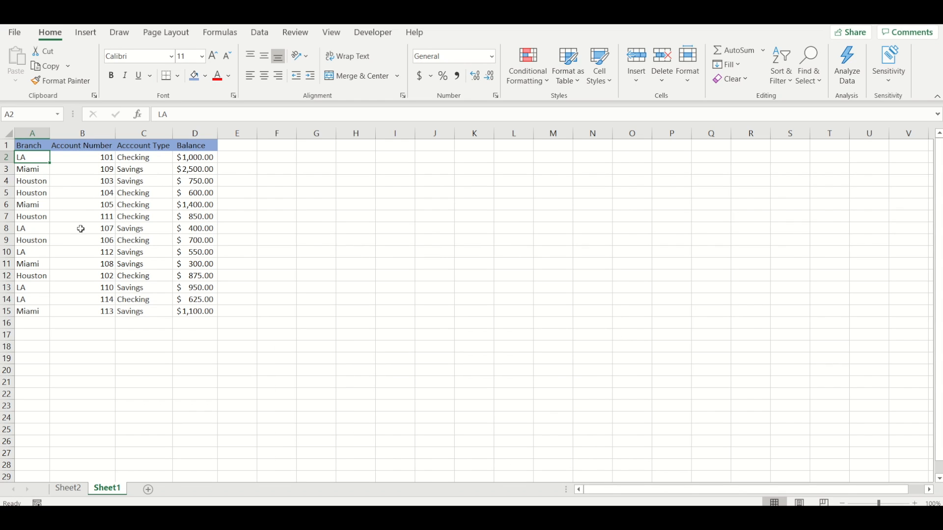
# Step: Refresh the PivotTable on Sheet2 so that it takes over the changed branch name from the source data
pyautogui.click(69, 488)
pyautogui.click(42, 218)
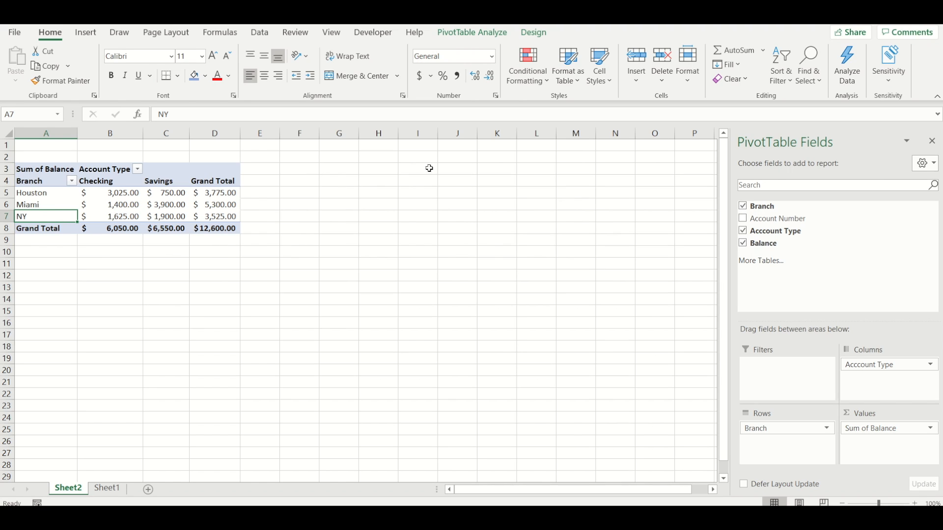
pyautogui.click(468, 35)
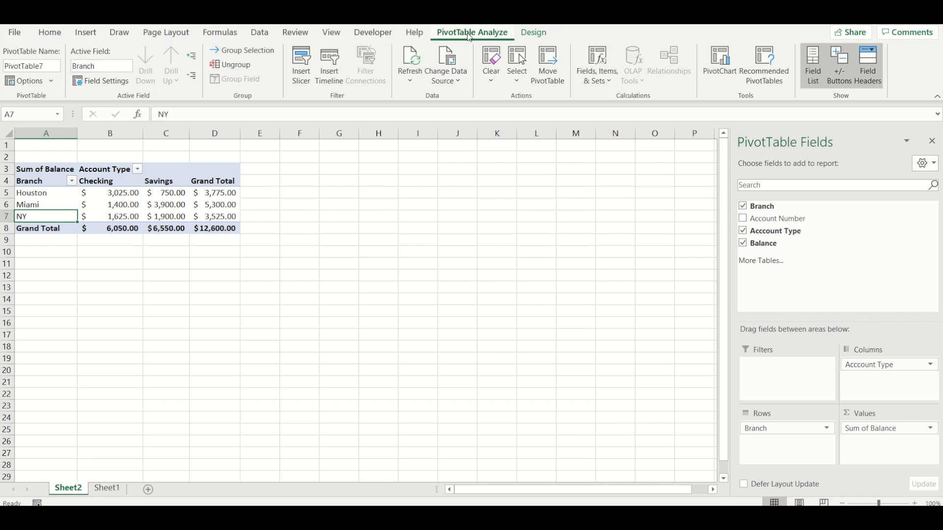
pyautogui.click(414, 58)
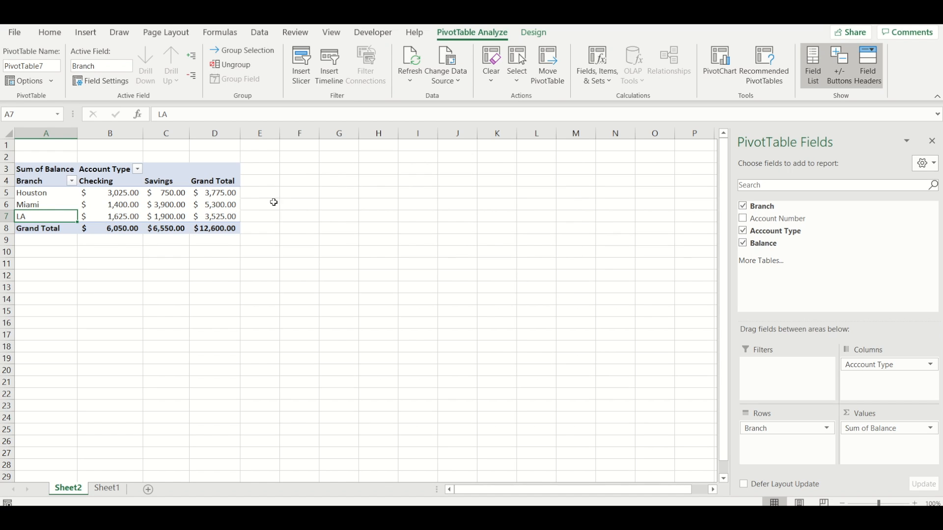
# Step: Drill down into Miami's Savings balance in C6 to list its underlying records on a new sheet
pyautogui.click(288, 194)
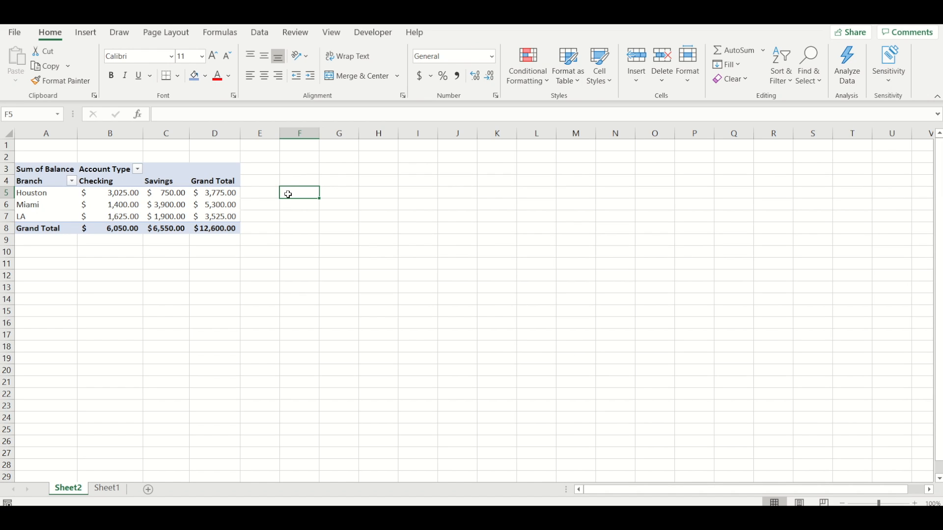
pyautogui.click(202, 195)
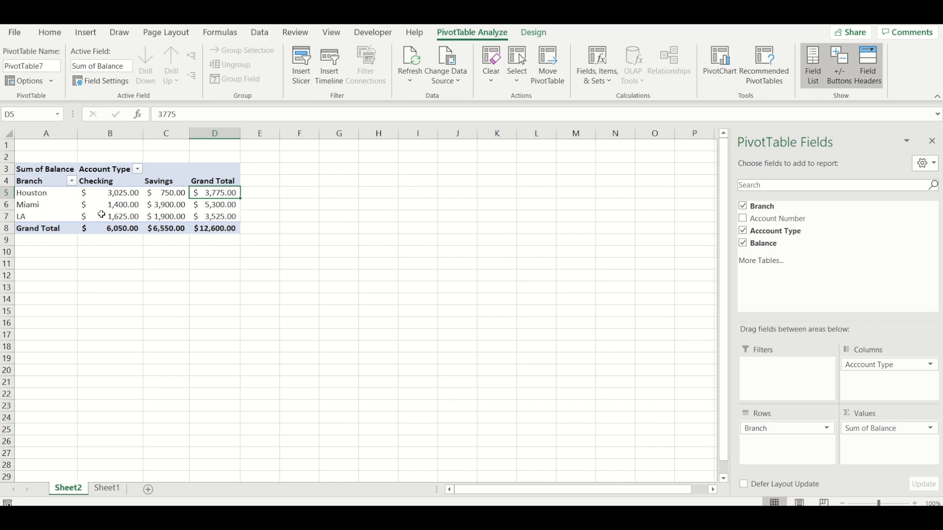
pyautogui.click(162, 207)
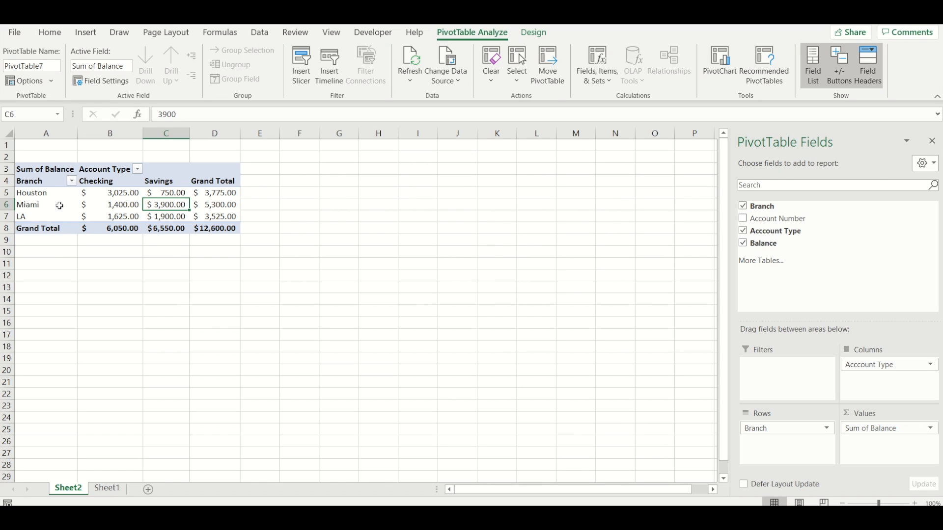
pyautogui.doubleClick(170, 203)
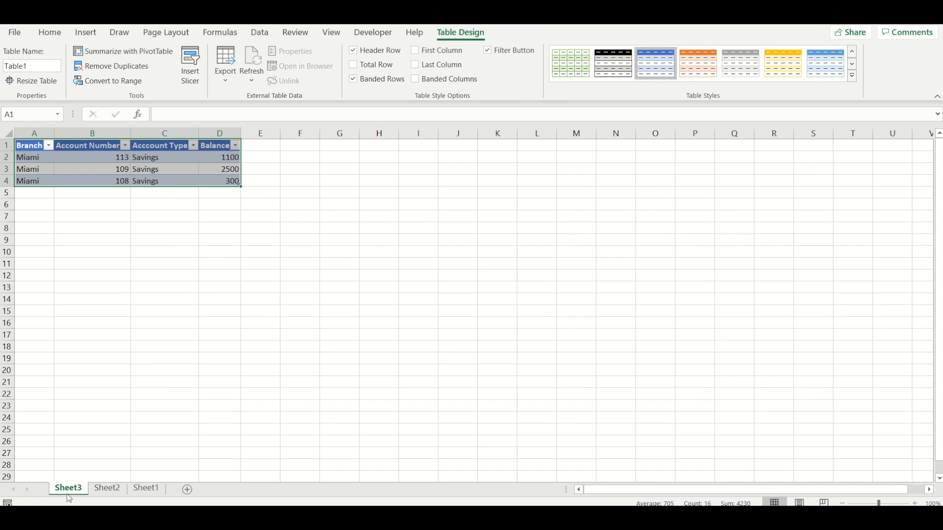
# Step: Examine the account numbers and account types of the Miami Savings records in the detail table
pyautogui.click(110, 162)
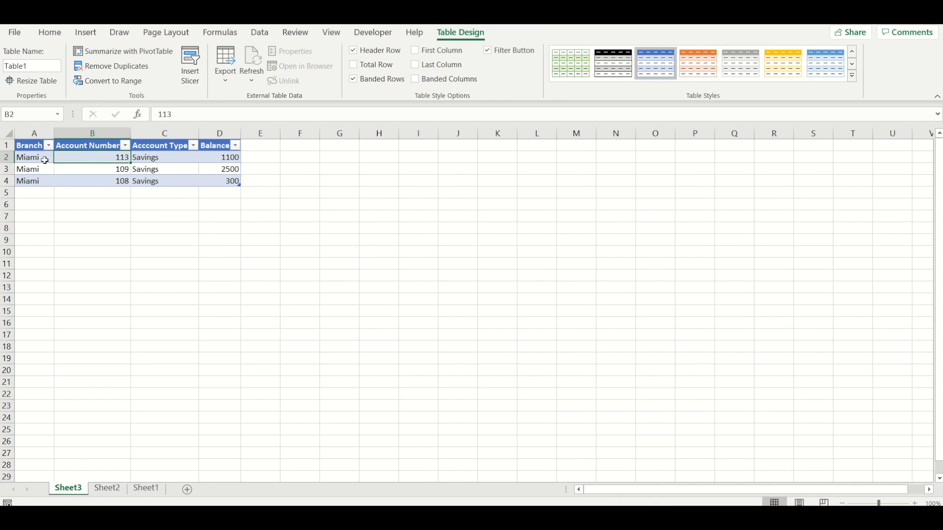
pyautogui.click(158, 161)
pyautogui.hotkey('shift', 'Down')
pyautogui.hotkey('shift', 'Down')
pyautogui.click(162, 161)
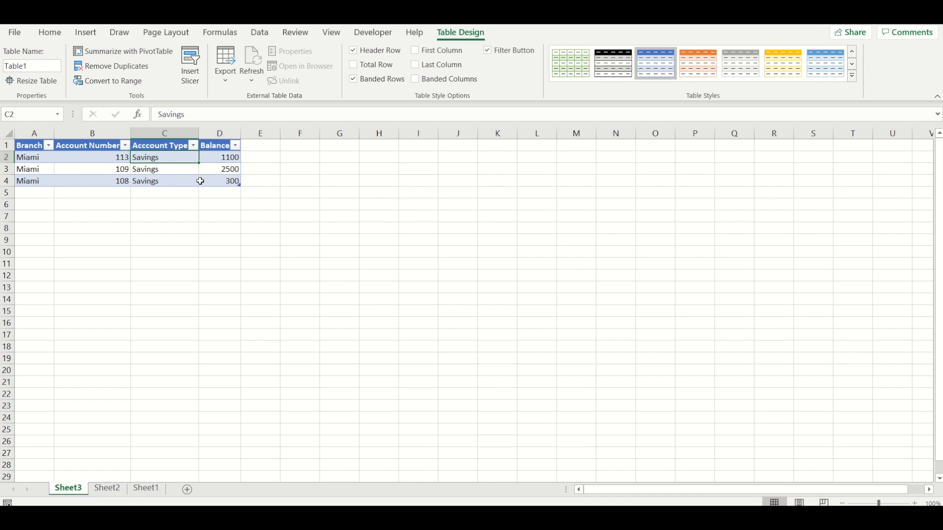
# Step: Look at the source data on Sheet1 and return to Sheet2 to review the PivotTable's balances by branch
pyautogui.click(148, 490)
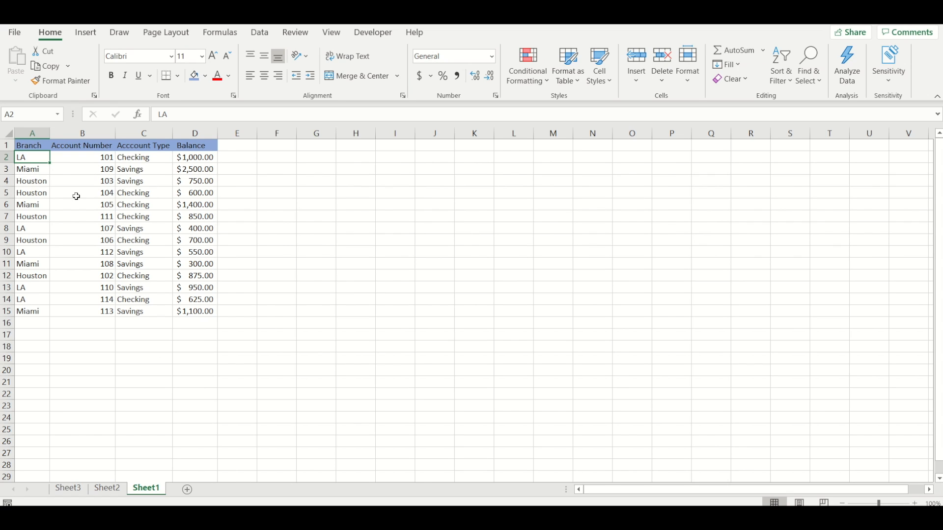
pyautogui.click(107, 490)
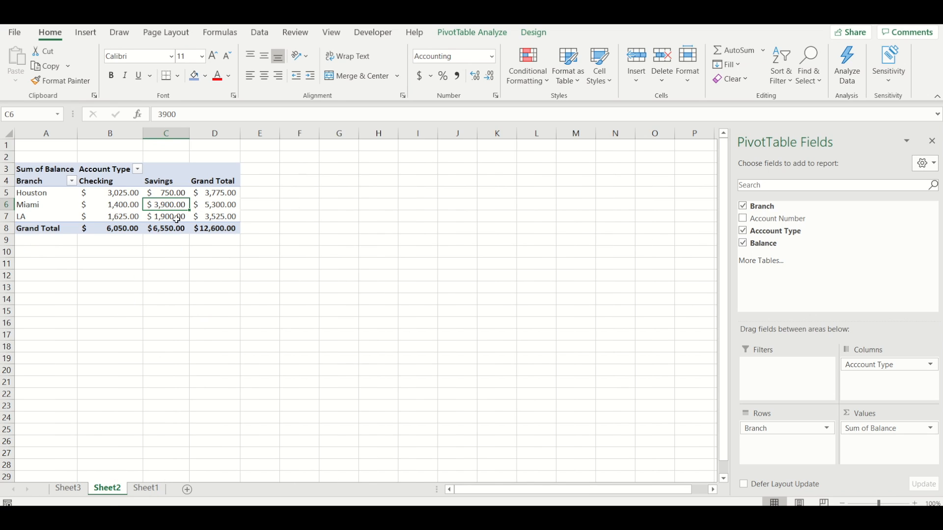
pyautogui.moveTo(173, 203)
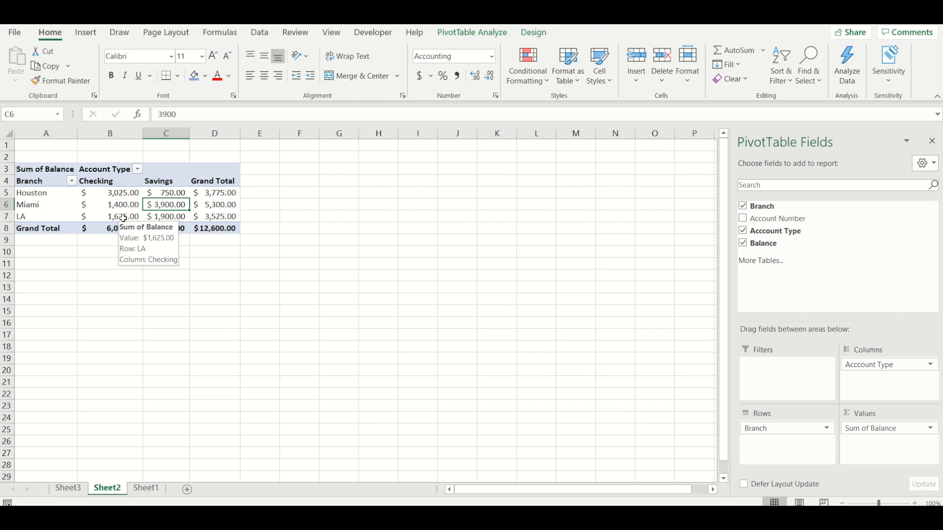
pyautogui.click(261, 193)
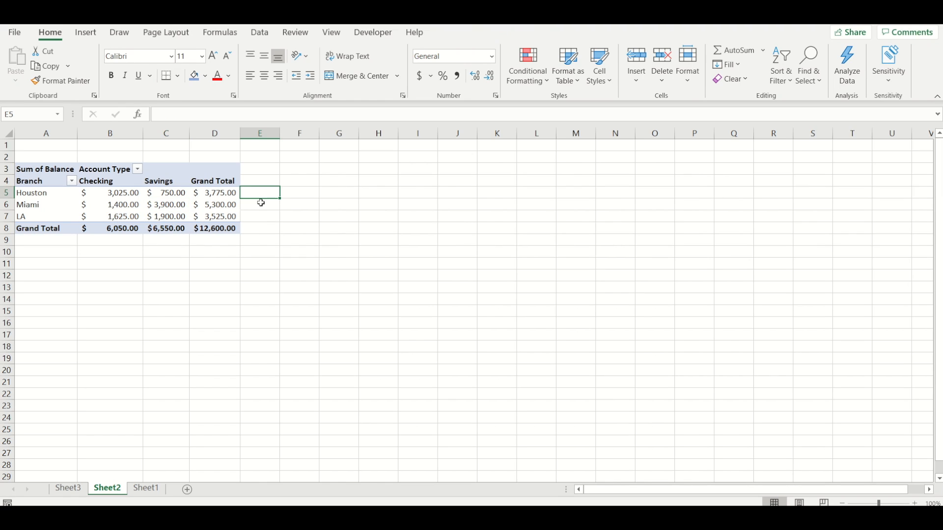
pyautogui.click(217, 198)
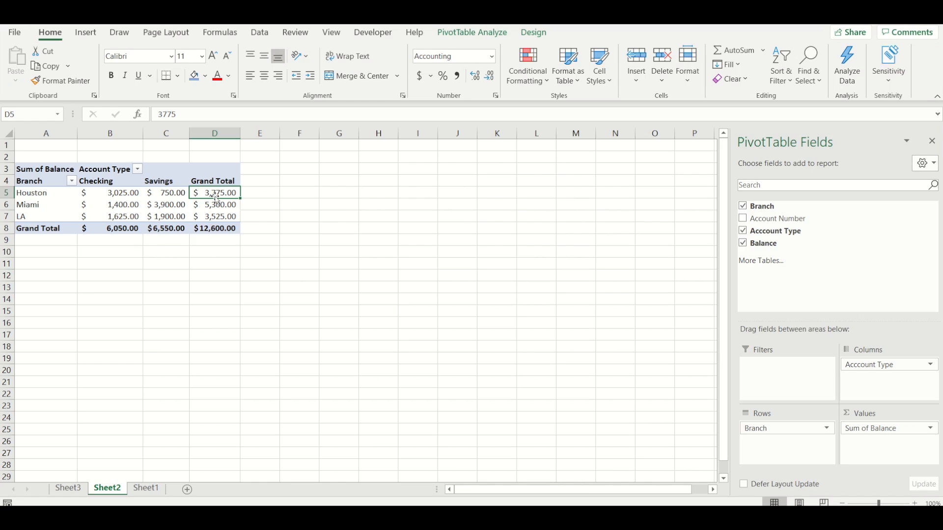